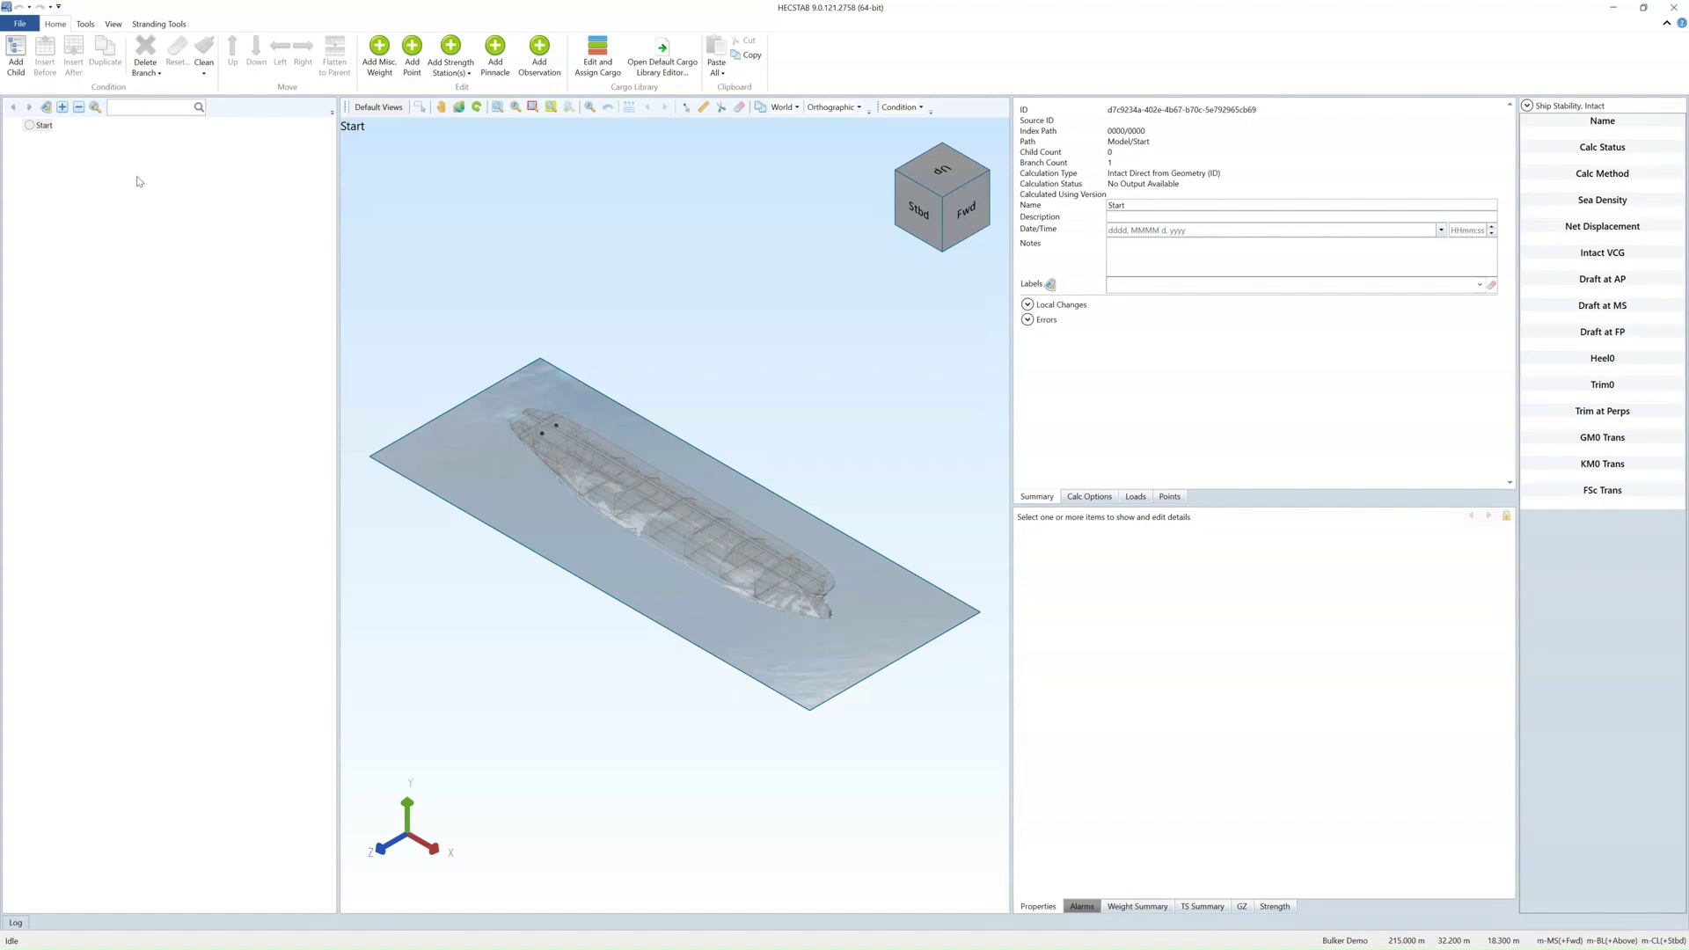
In HECSTAB, start opening an analysis package from the Hecsalv9 data folder.
click(28, 25)
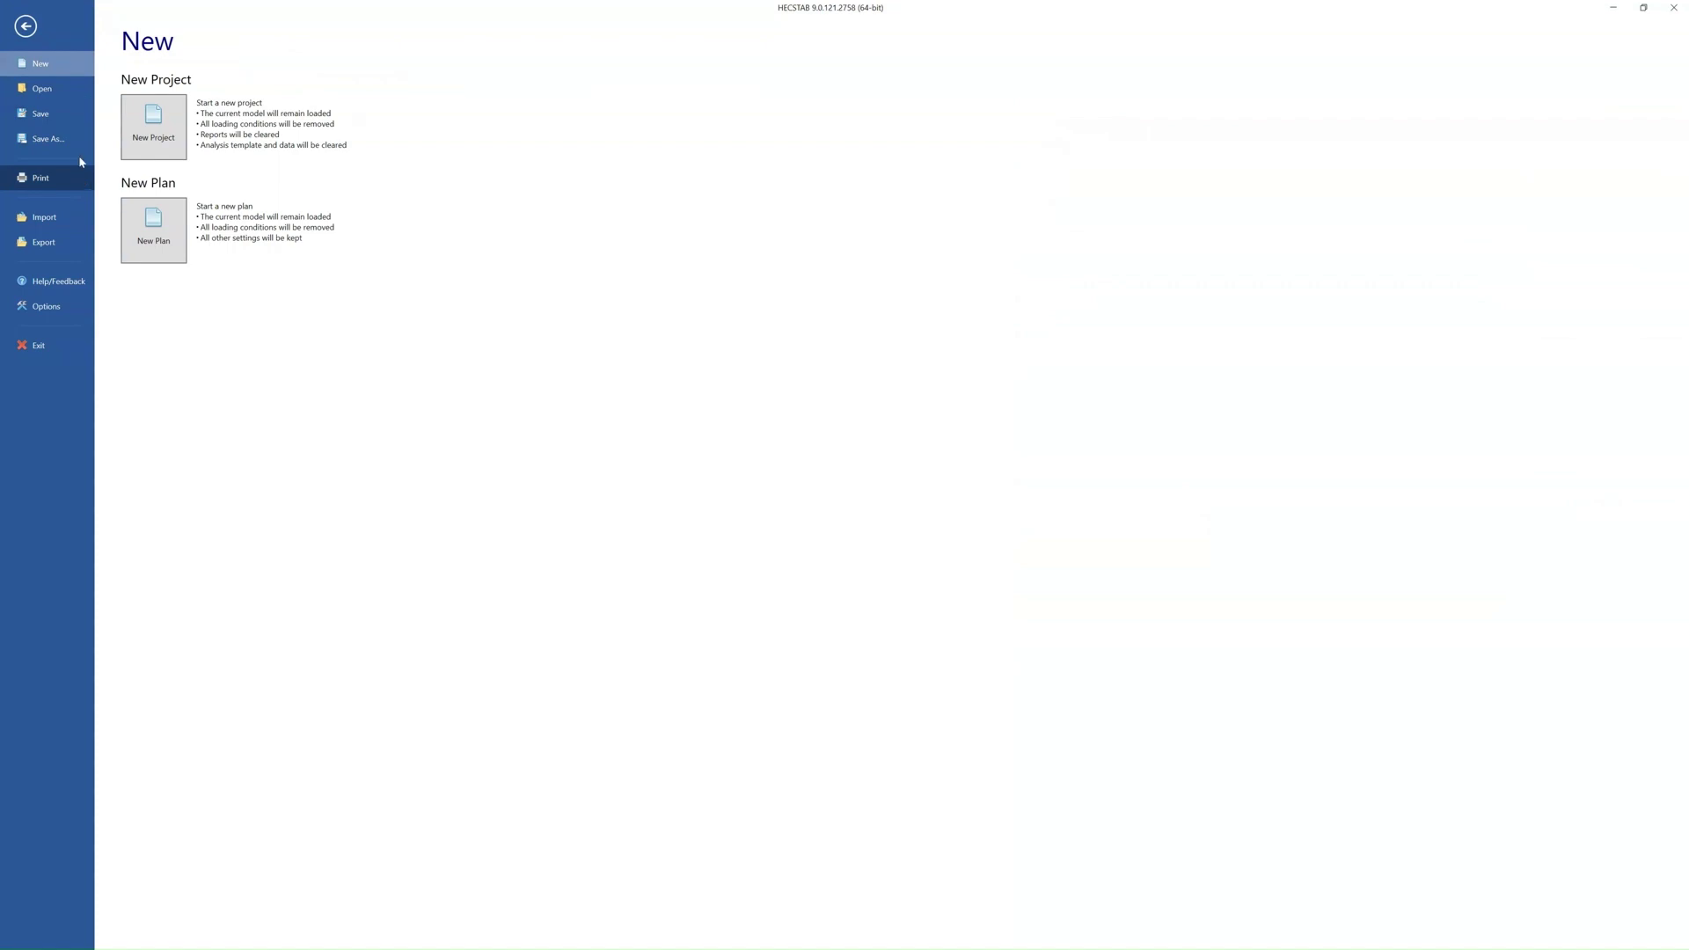
click(67, 97)
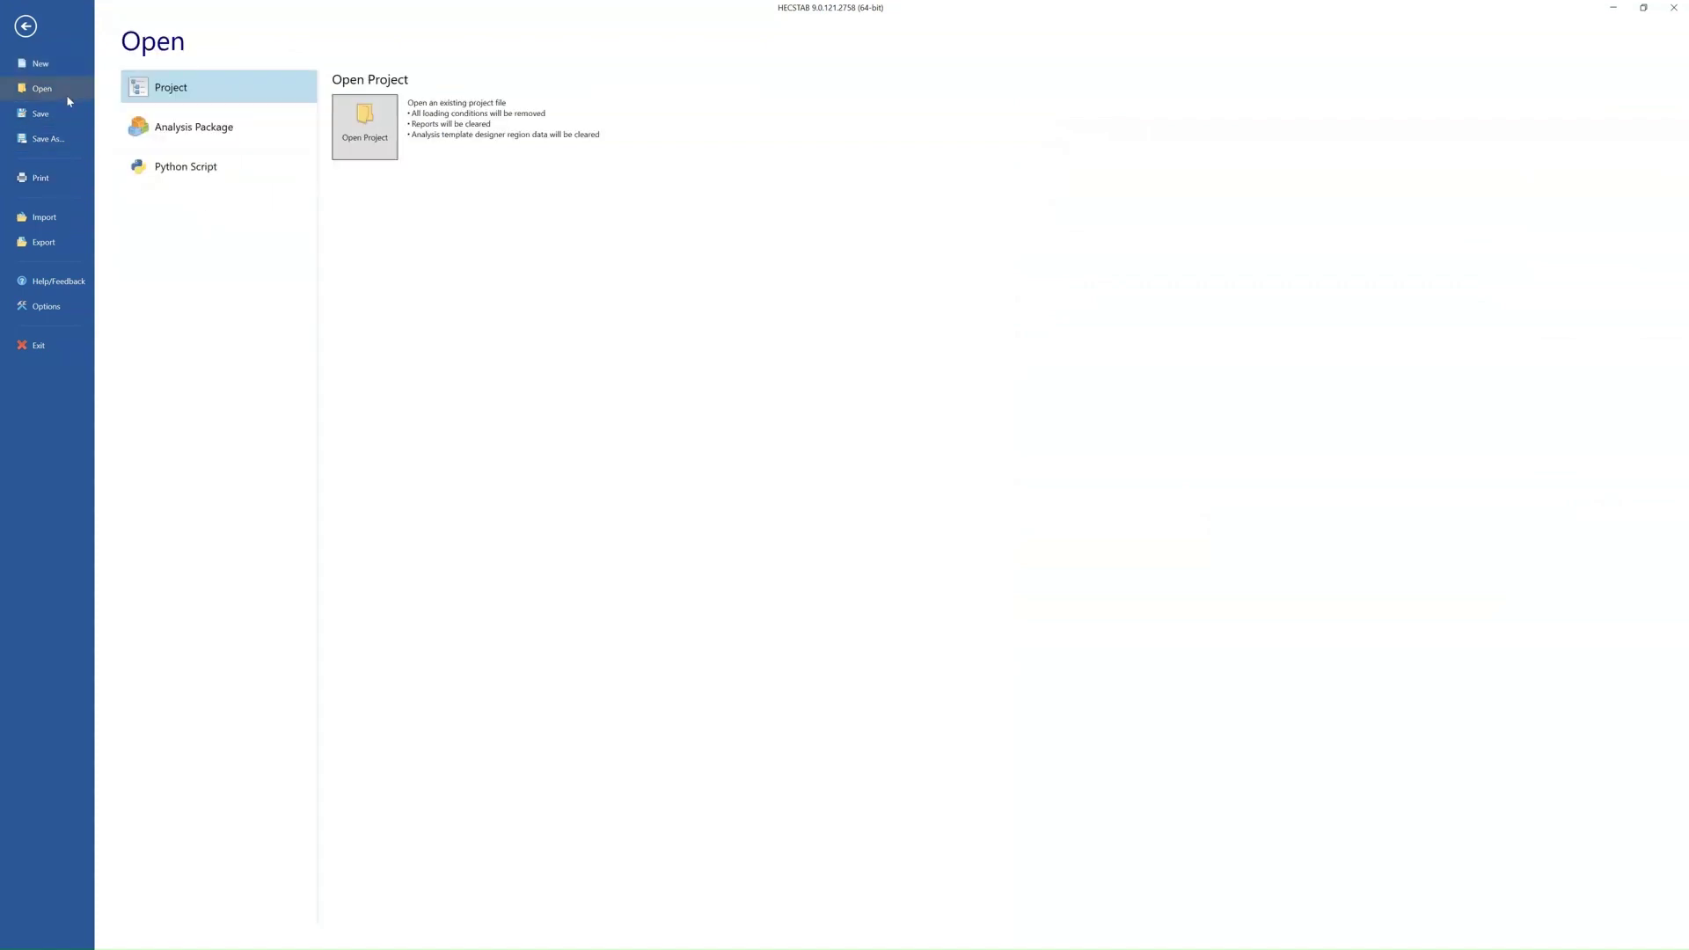
click(174, 136)
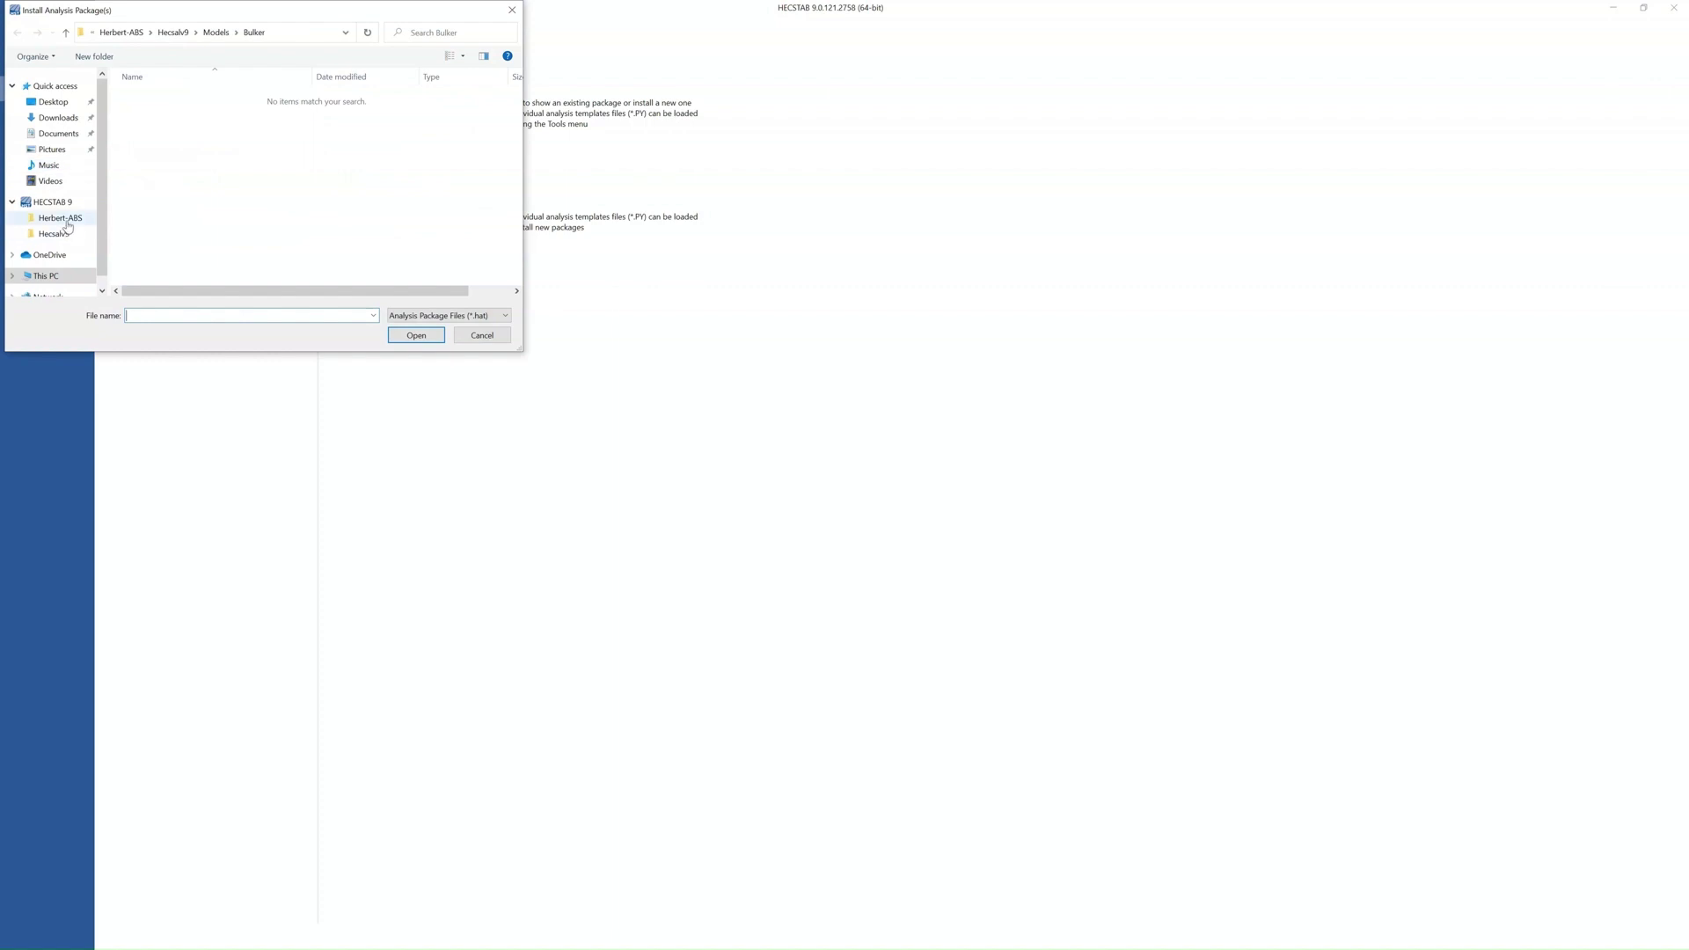
click(56, 233)
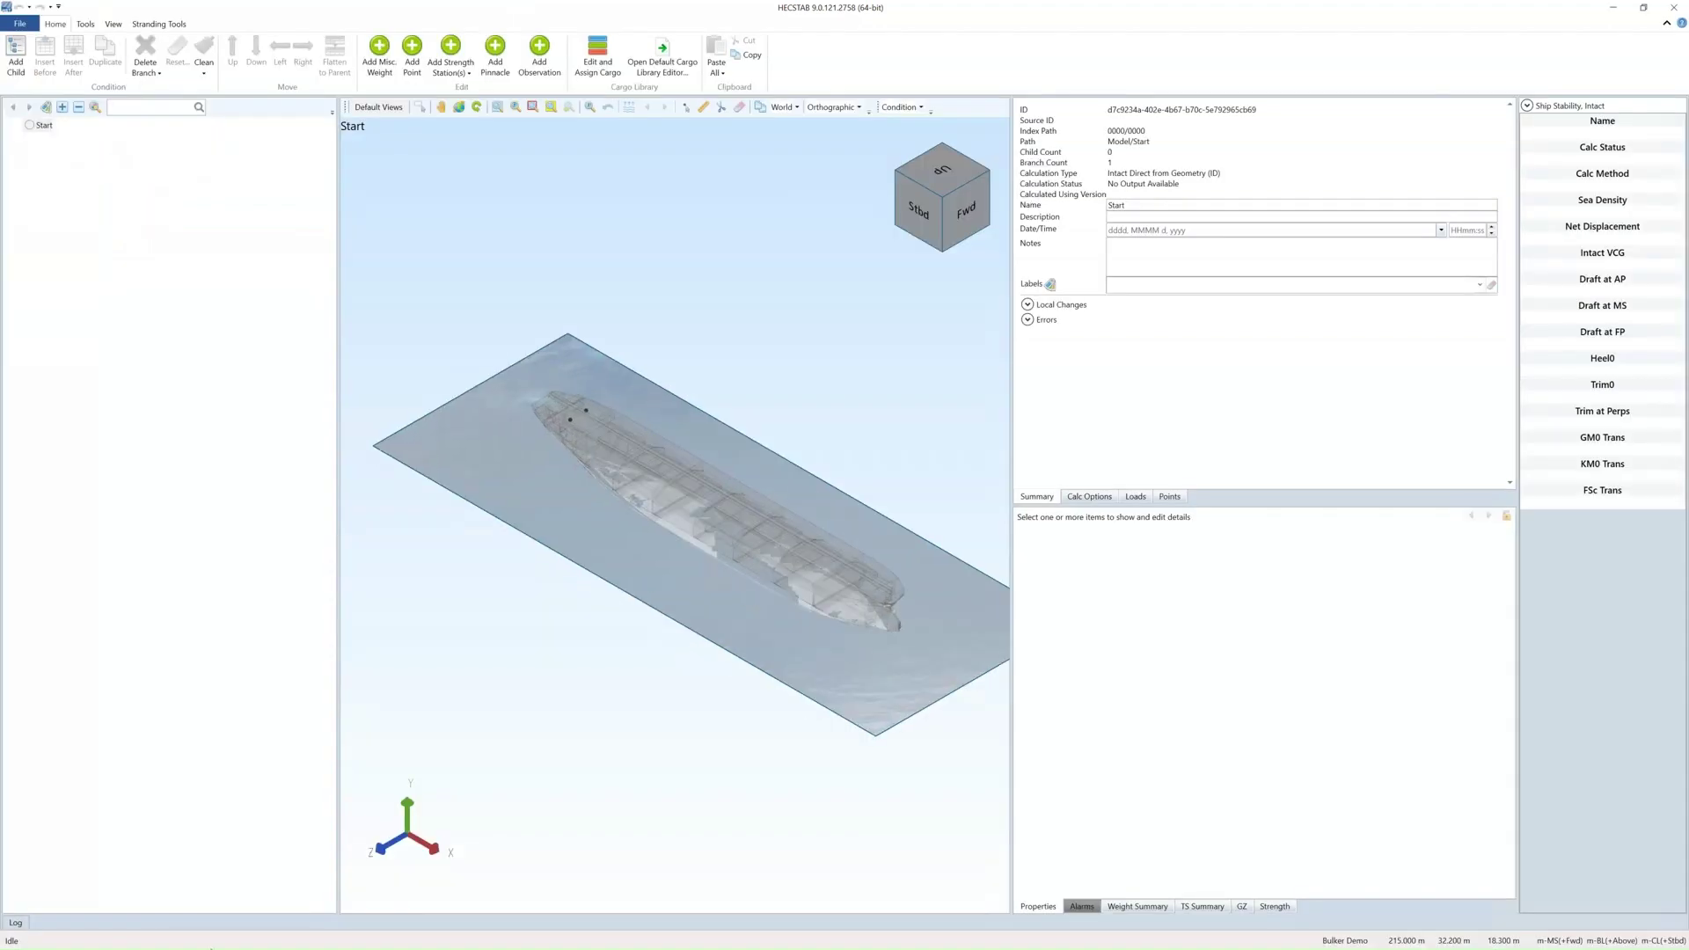
Open %programdata%\Herbert-ABS\Hecsalv9 in a new File Explorer window.
key(super)
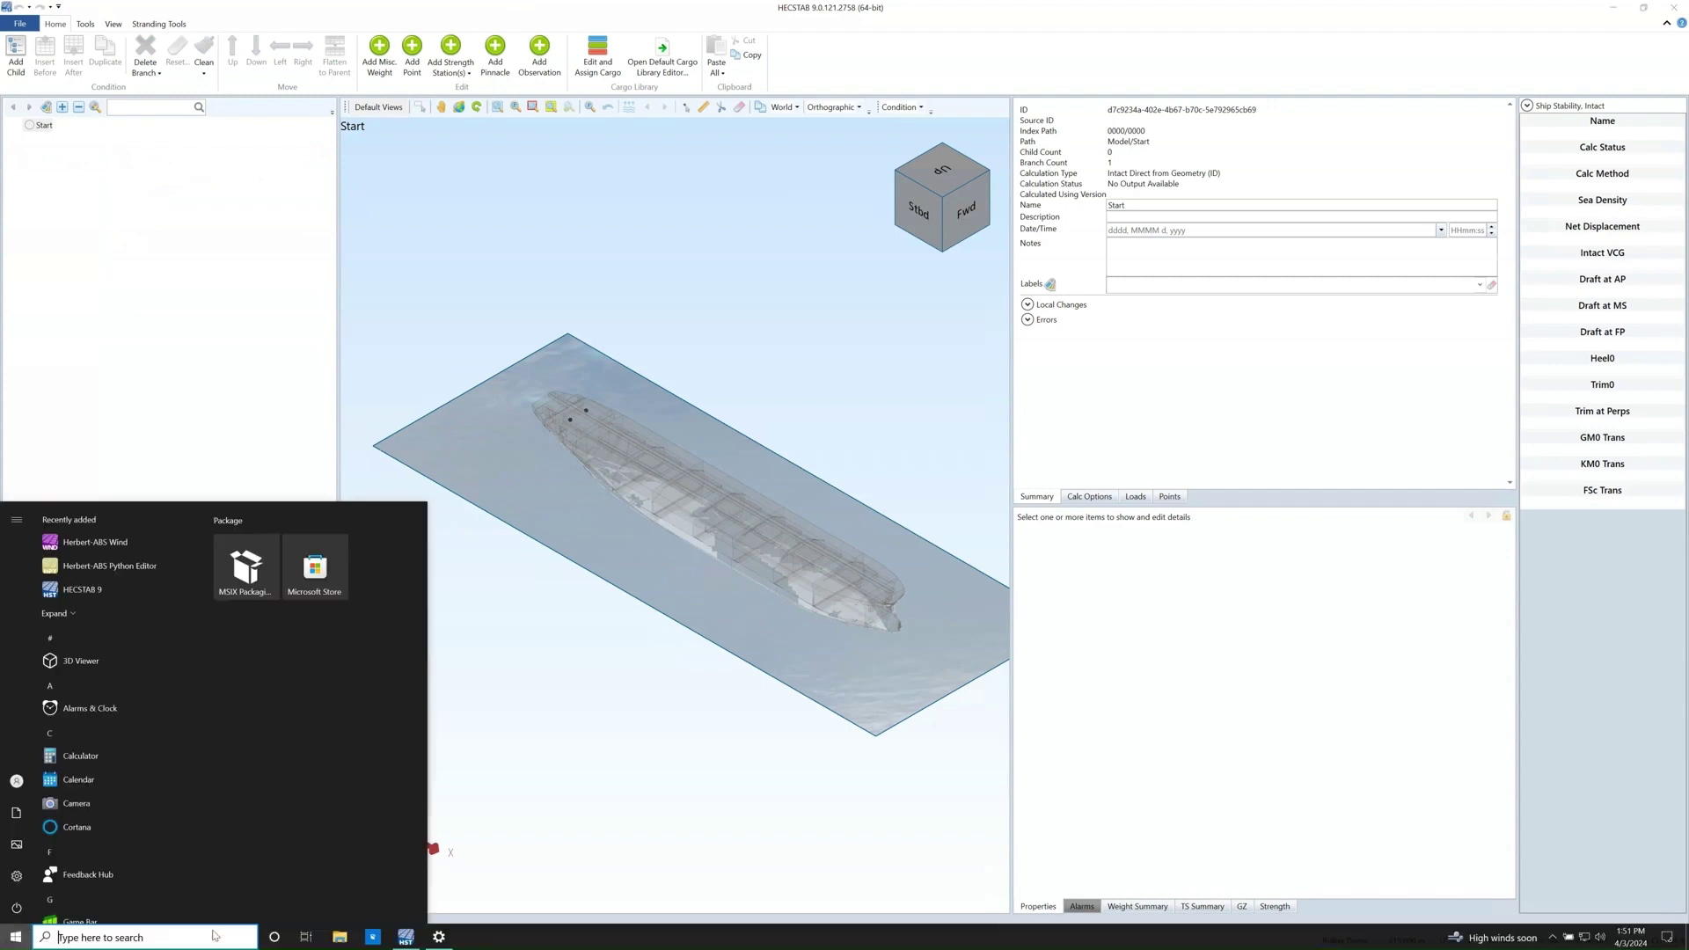
key(Escape)
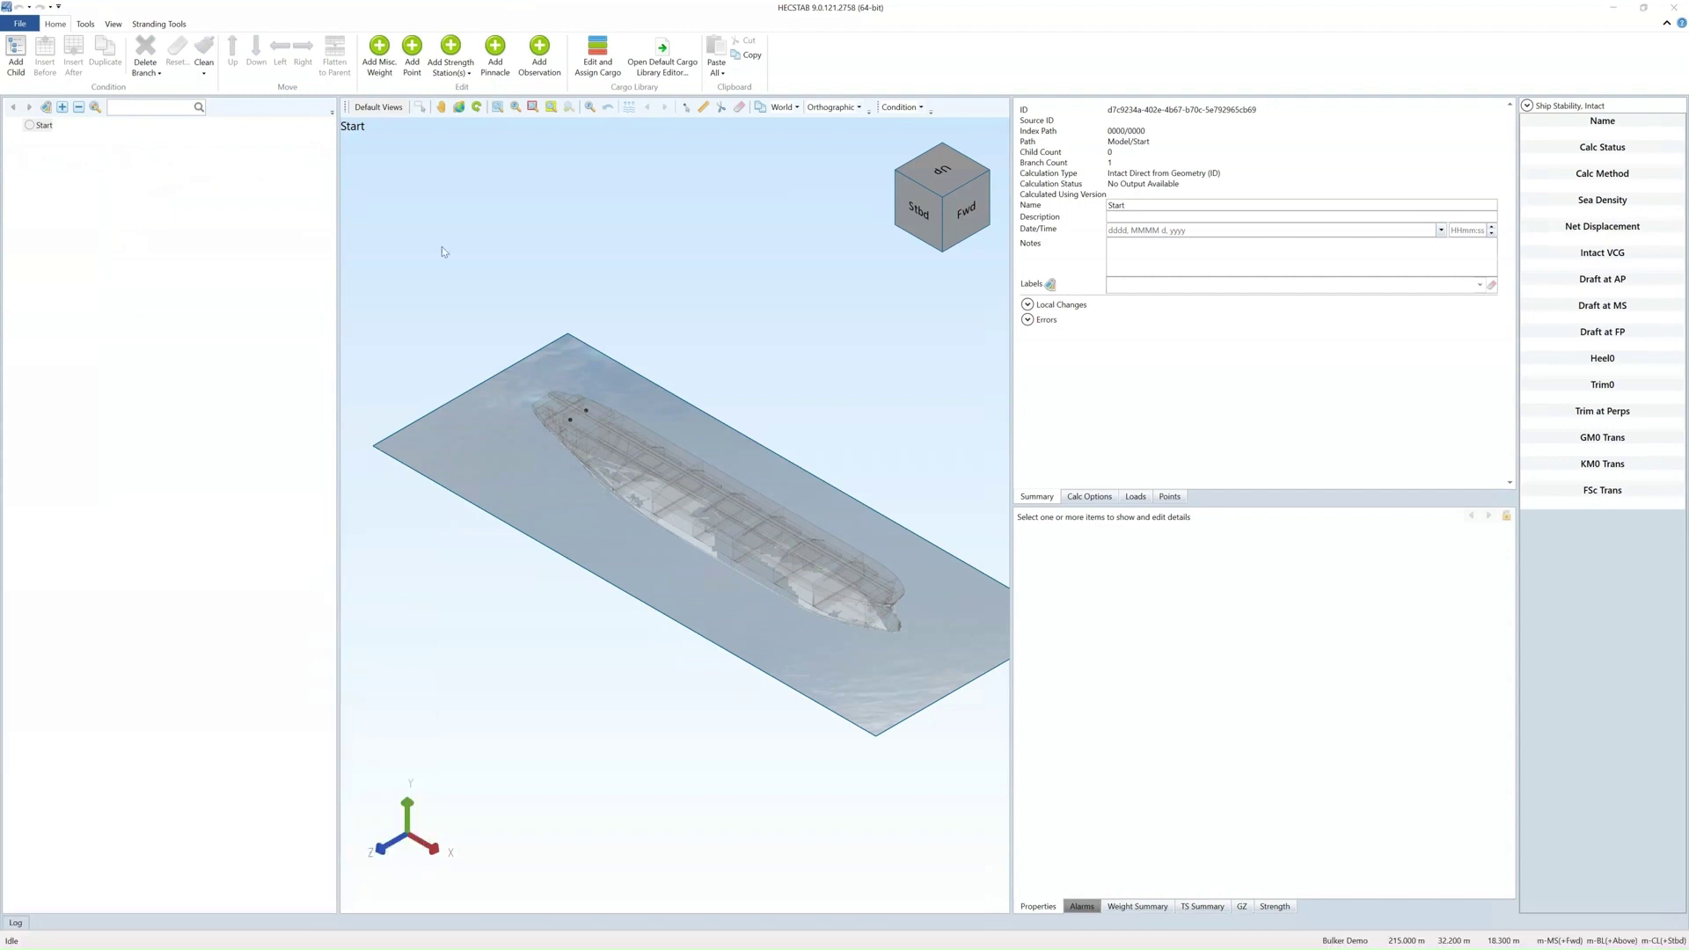
key(super+e)
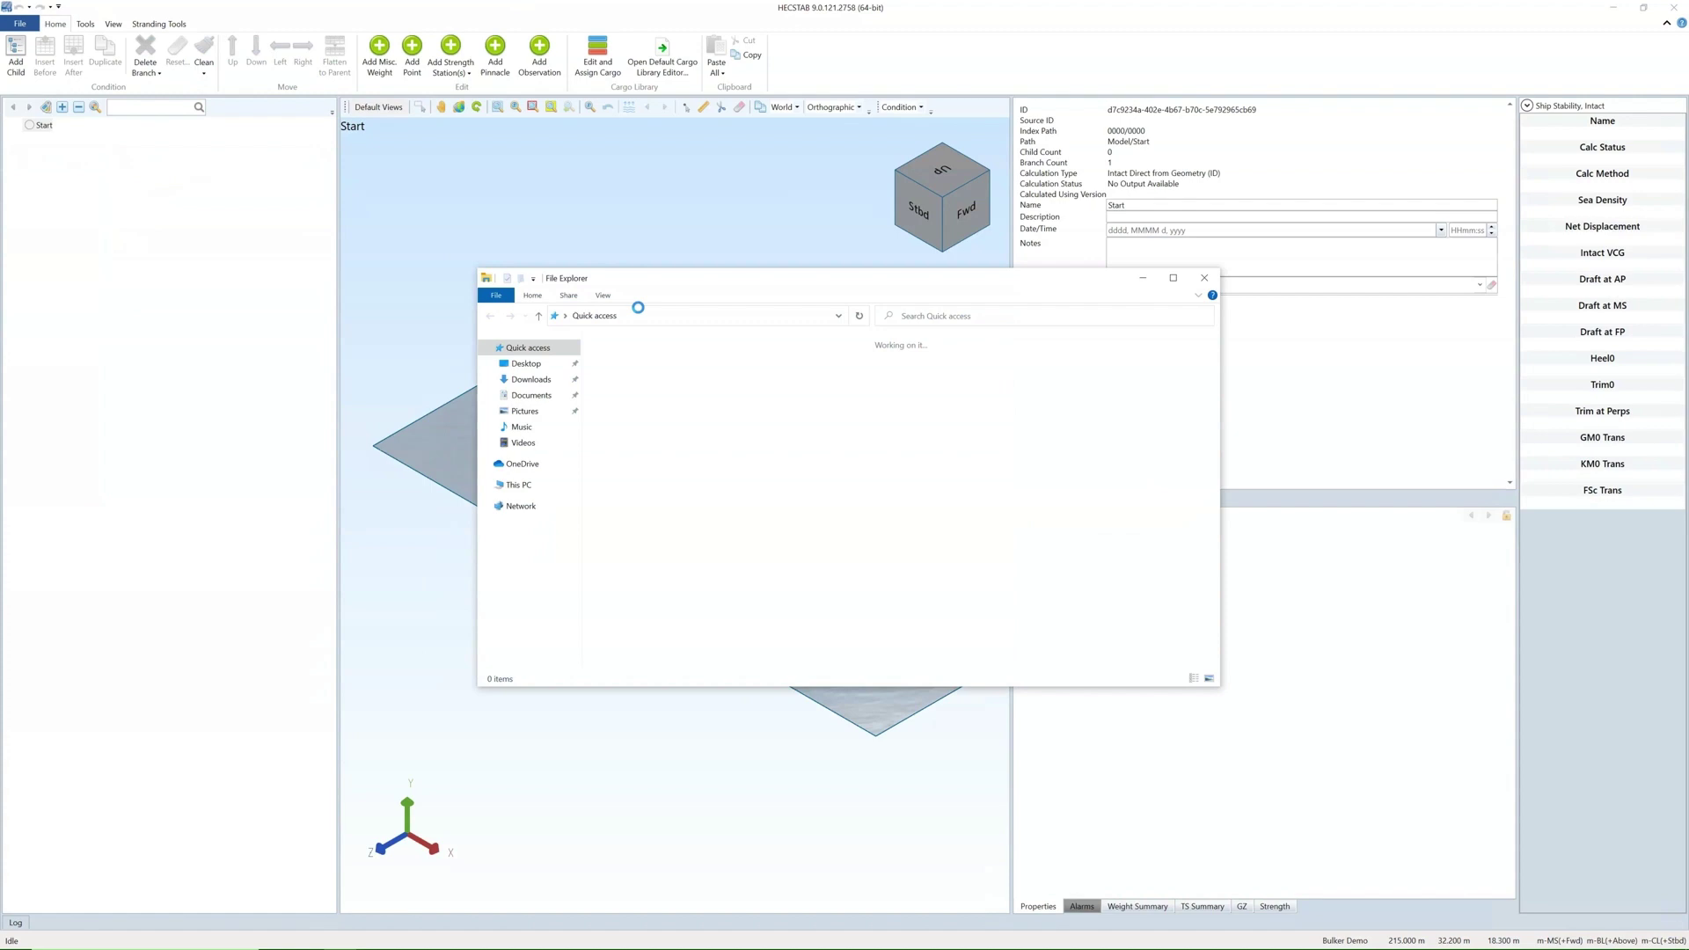
click(642, 317)
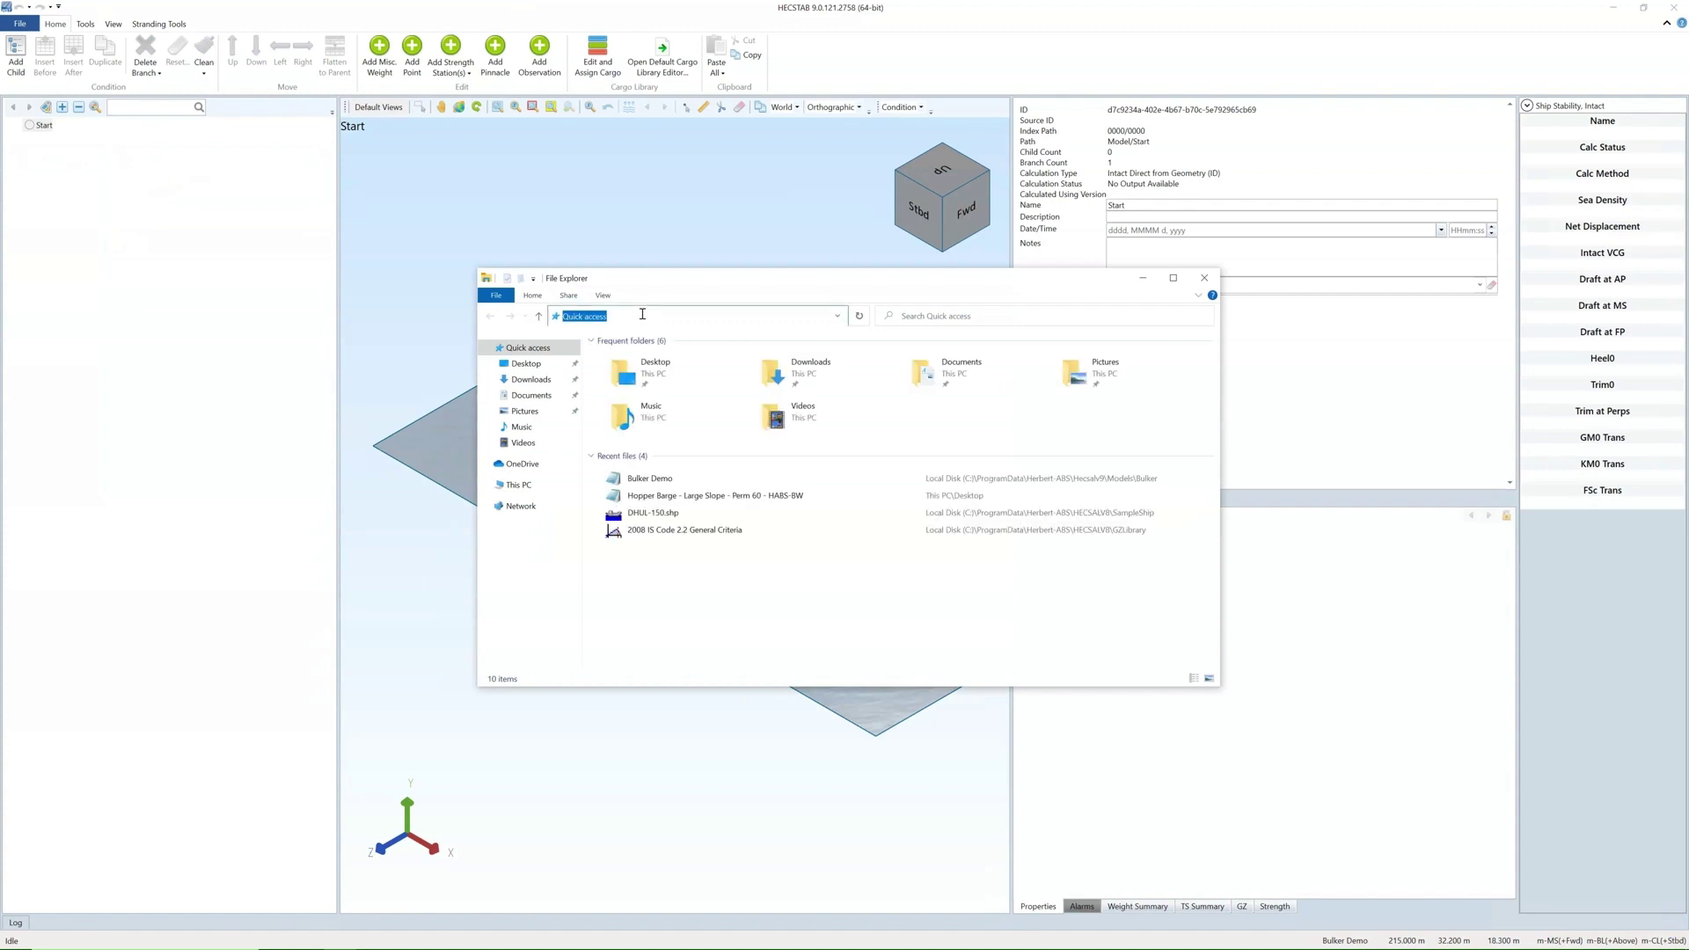
text(%p)
text(rograam)
key(BackSpace)
key(BackSpace)
text(mdata)
key(Return)
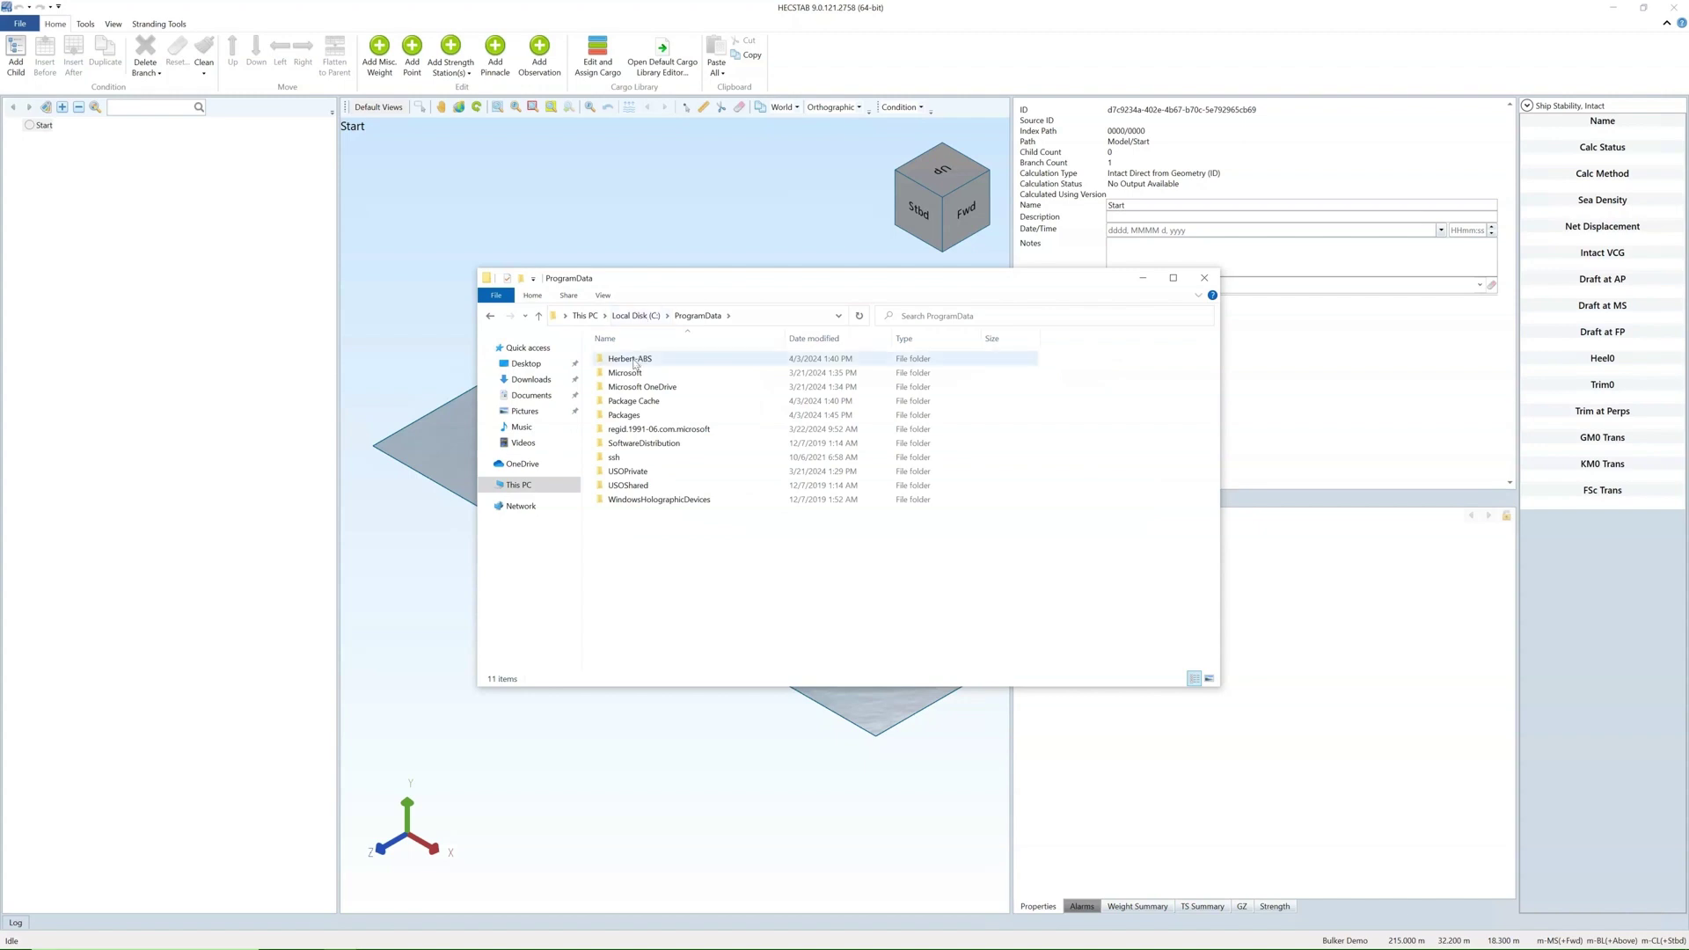
double_click(634, 359)
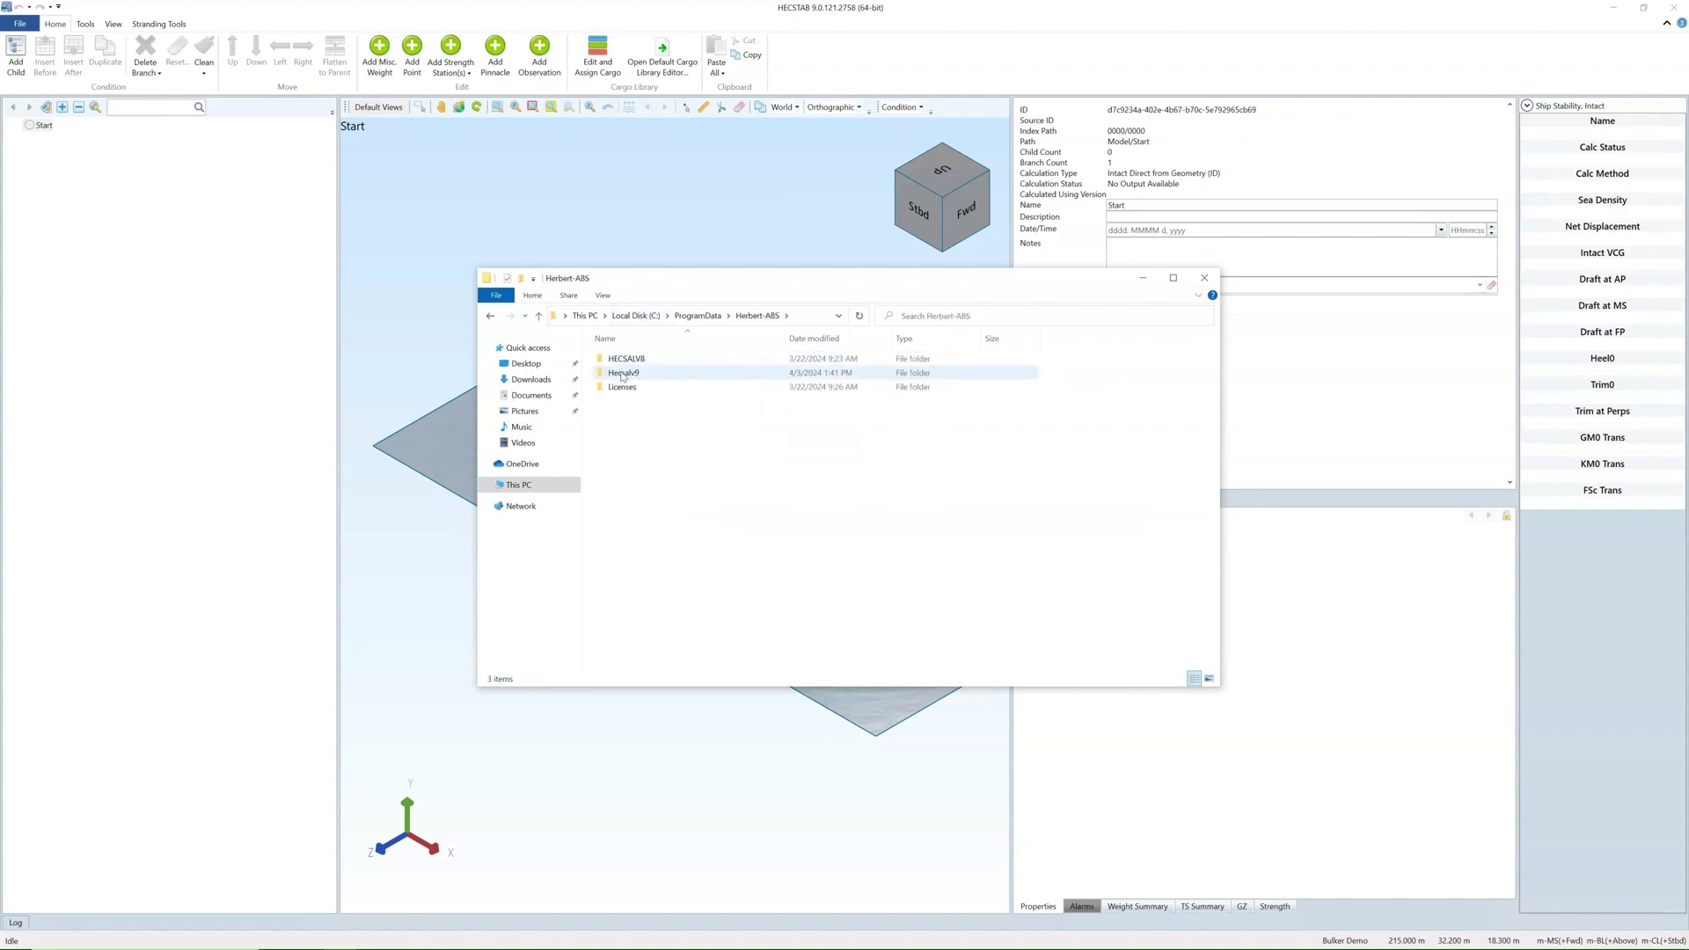
double_click(624, 375)
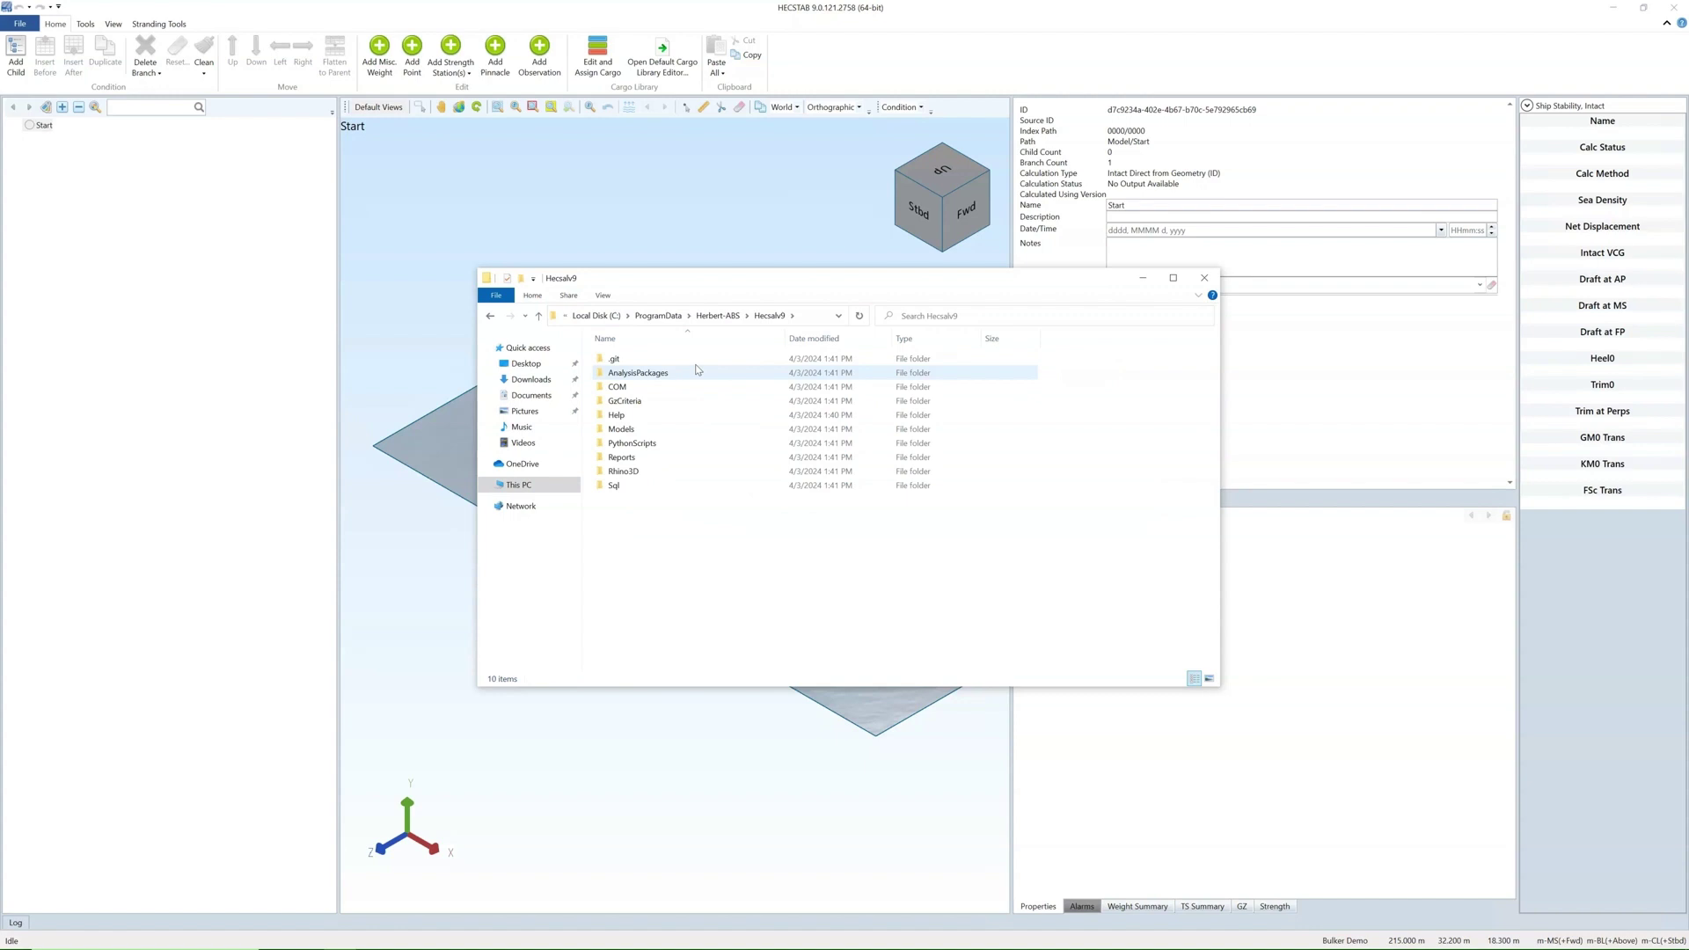
drag(694, 278, 239, 231)
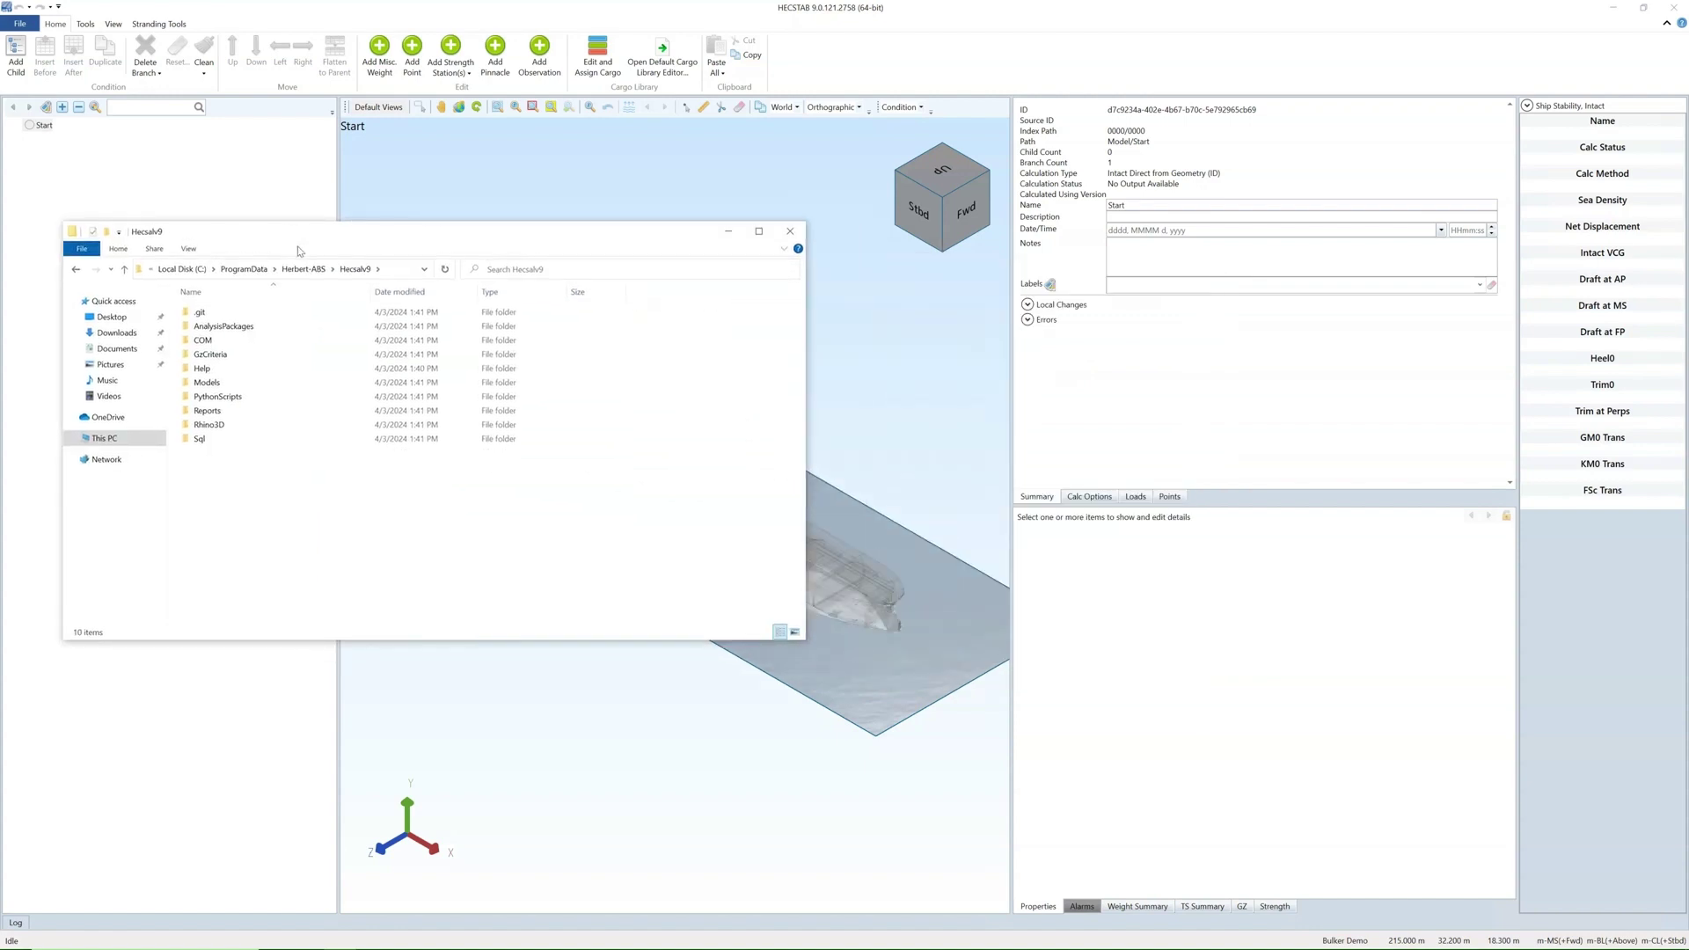
Browse AnalysisPackages, then the COM folder, returning to Hecsalv9 each time.
double_click(278, 327)
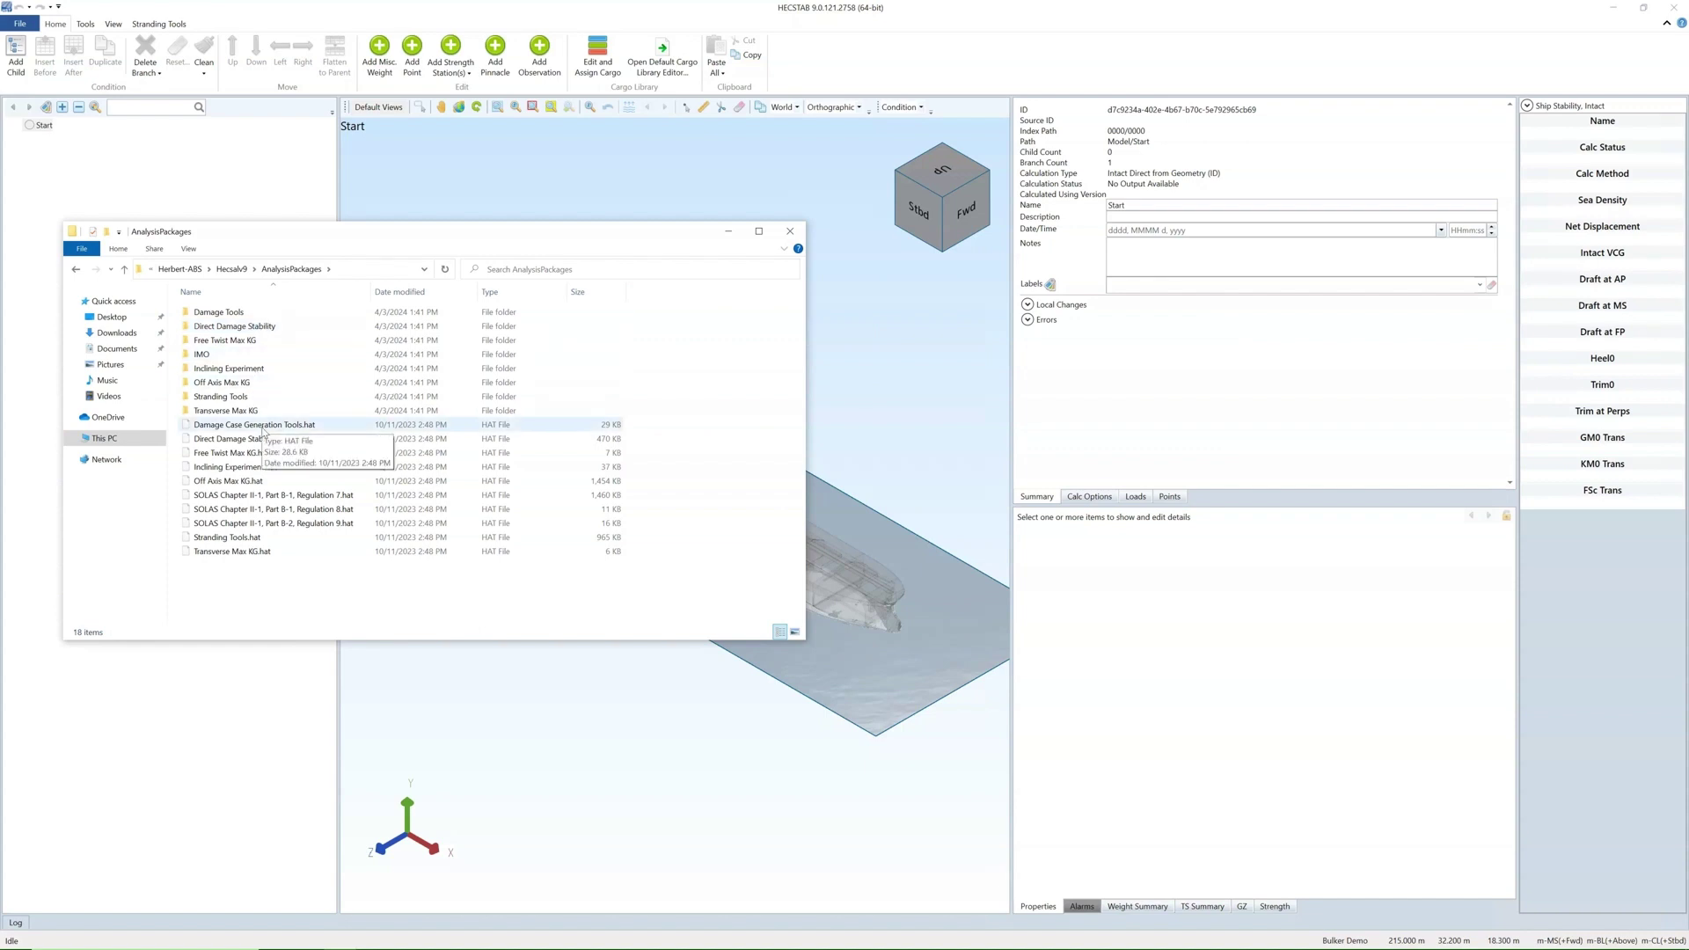
click(233, 270)
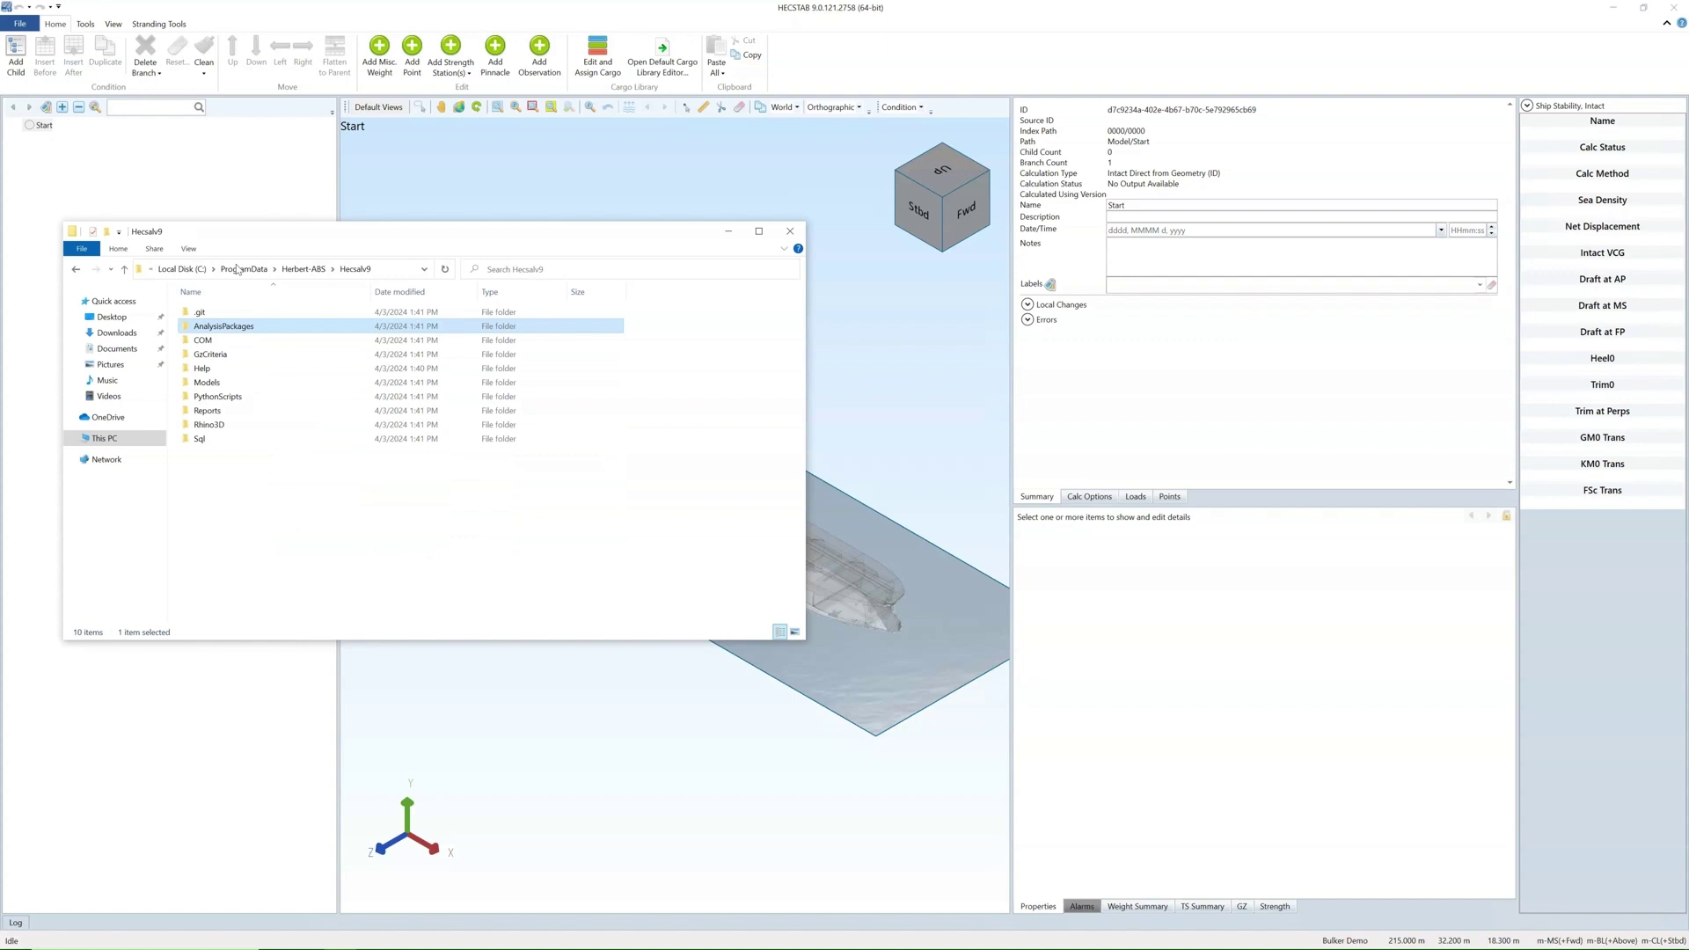
double_click(226, 343)
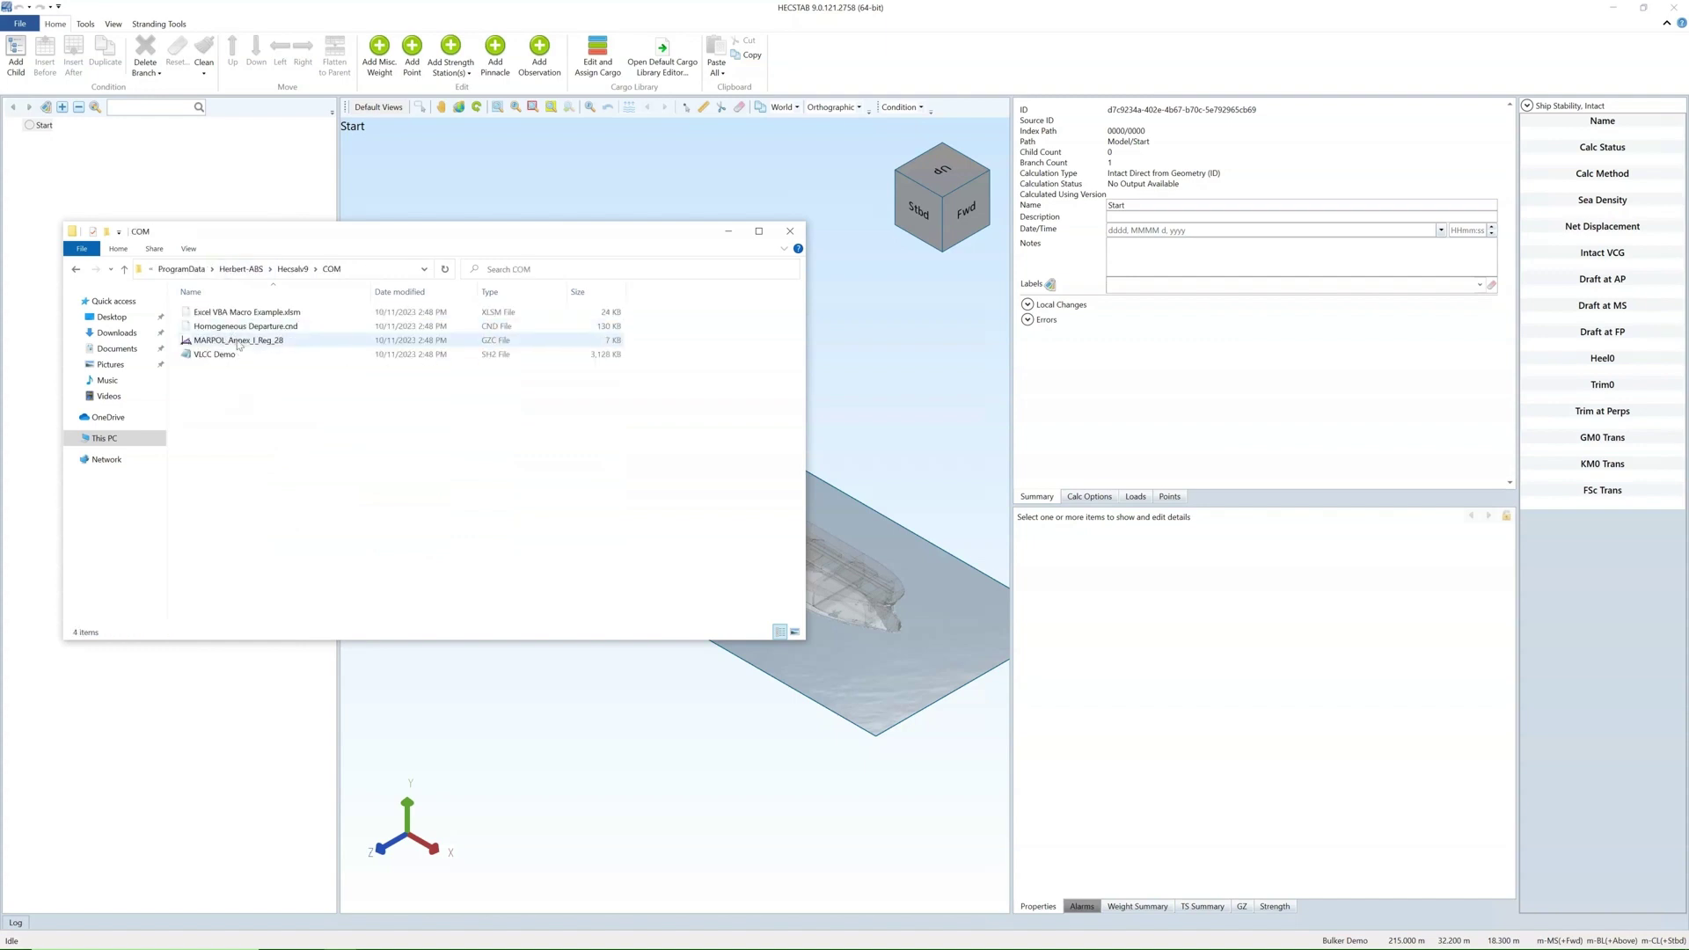
mouse_move(249, 312)
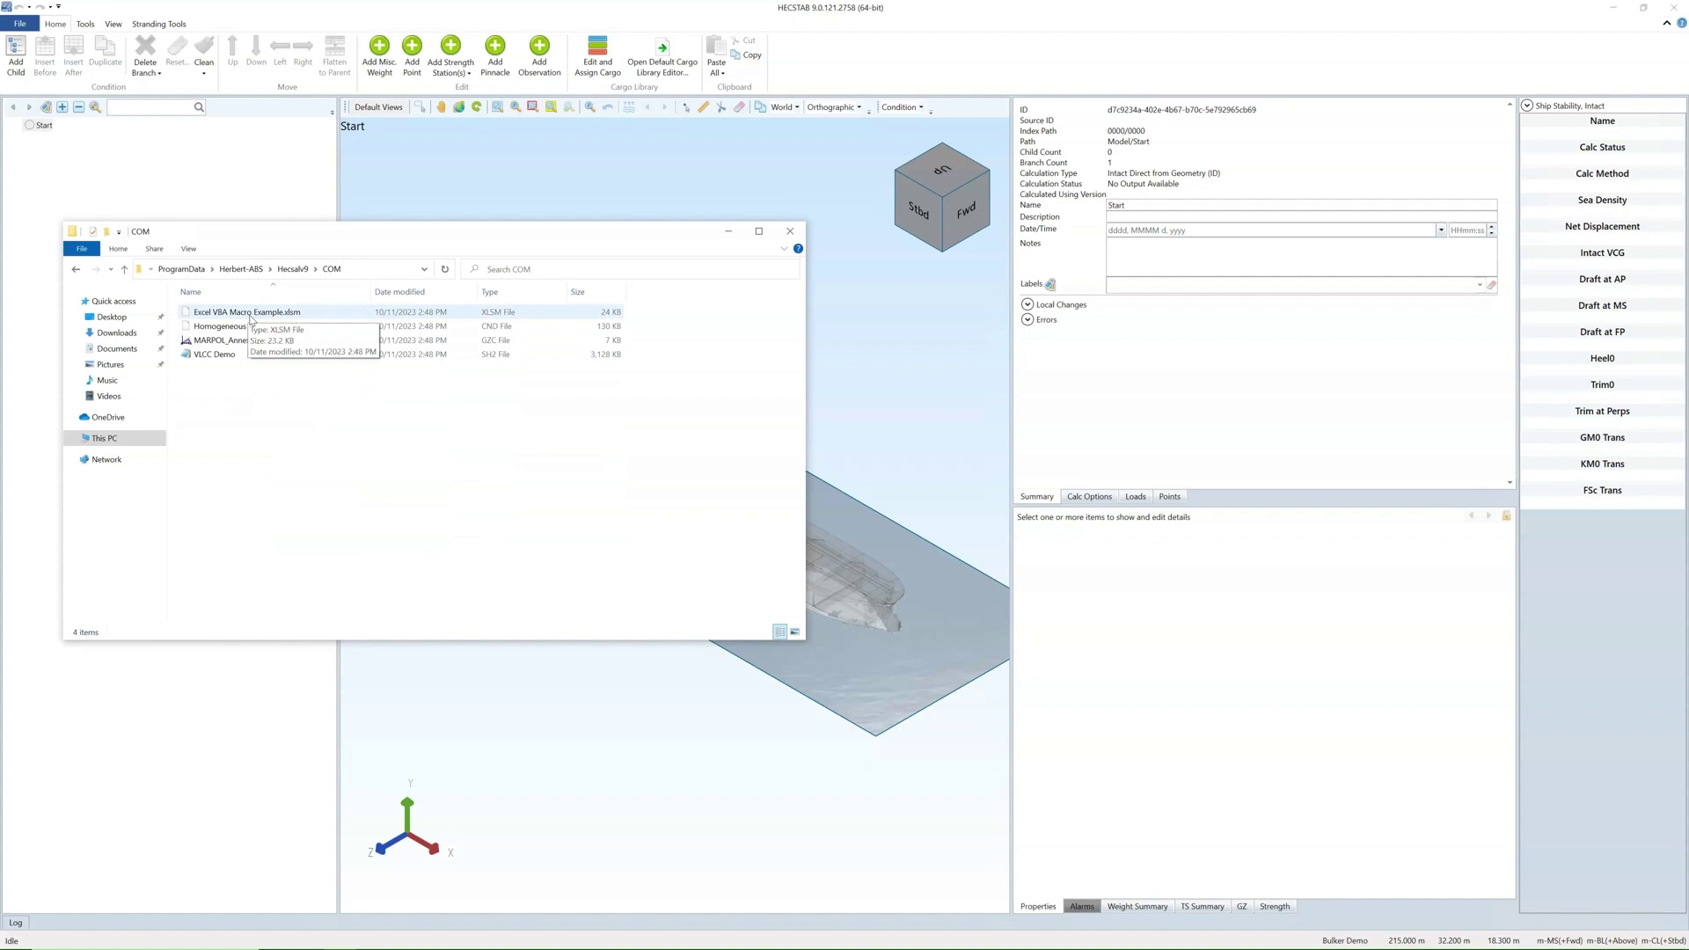
click(293, 267)
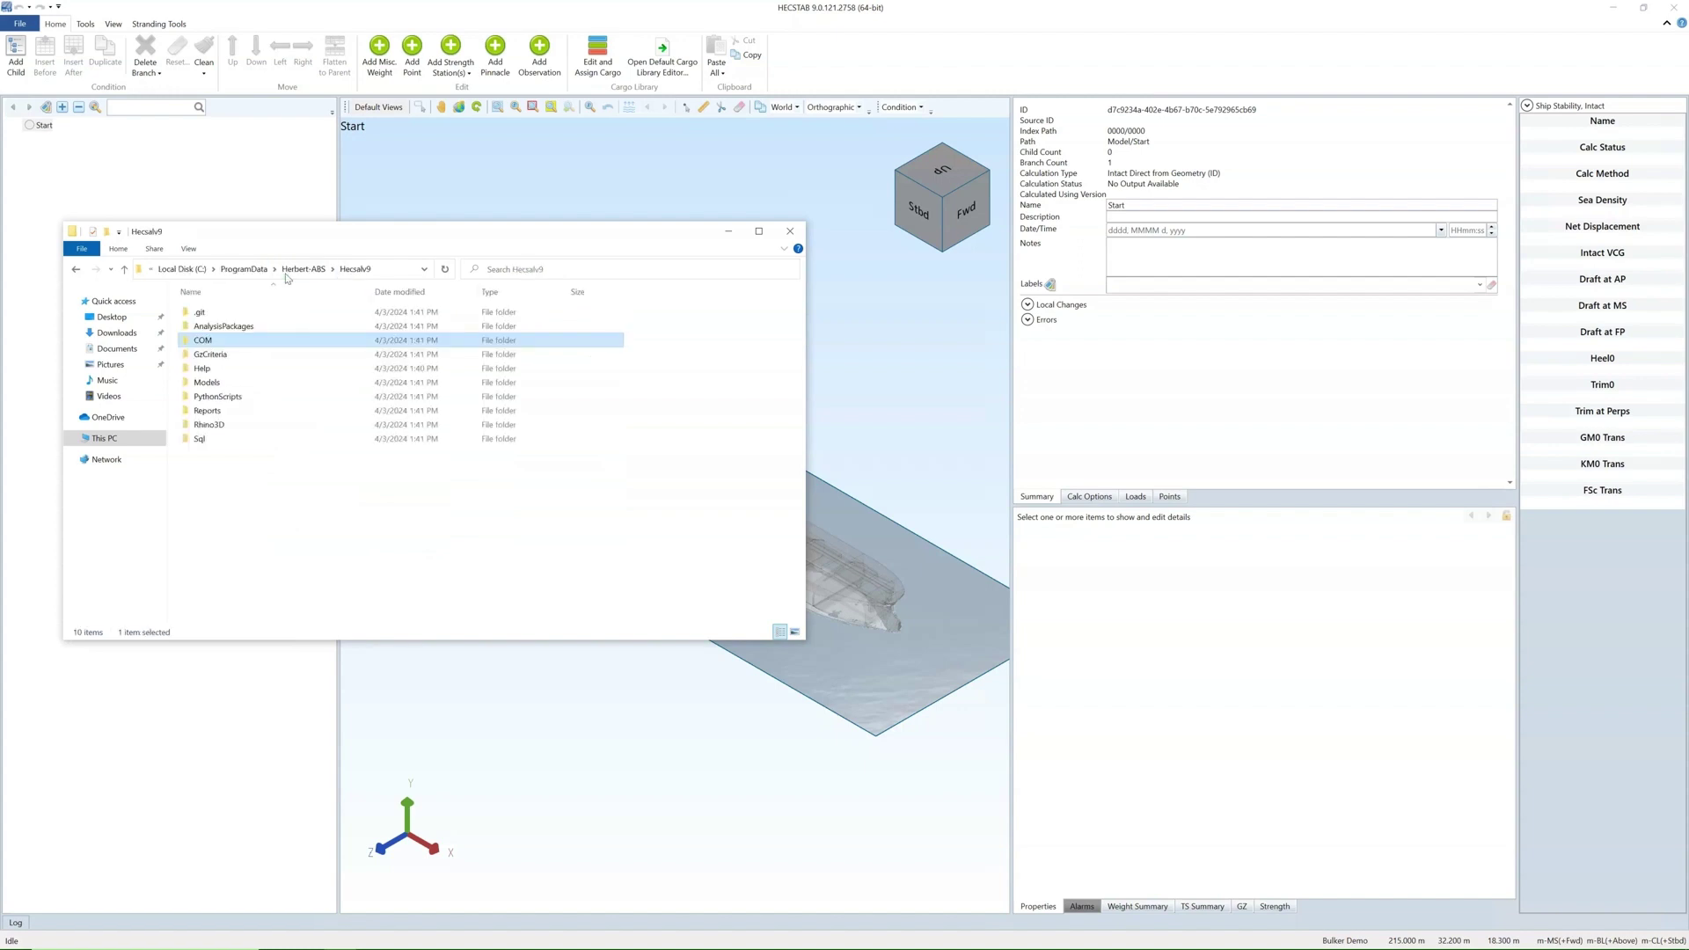
Browse GzCriteria and Help, then return to Hecsalv9 and select Models.
double_click(218, 354)
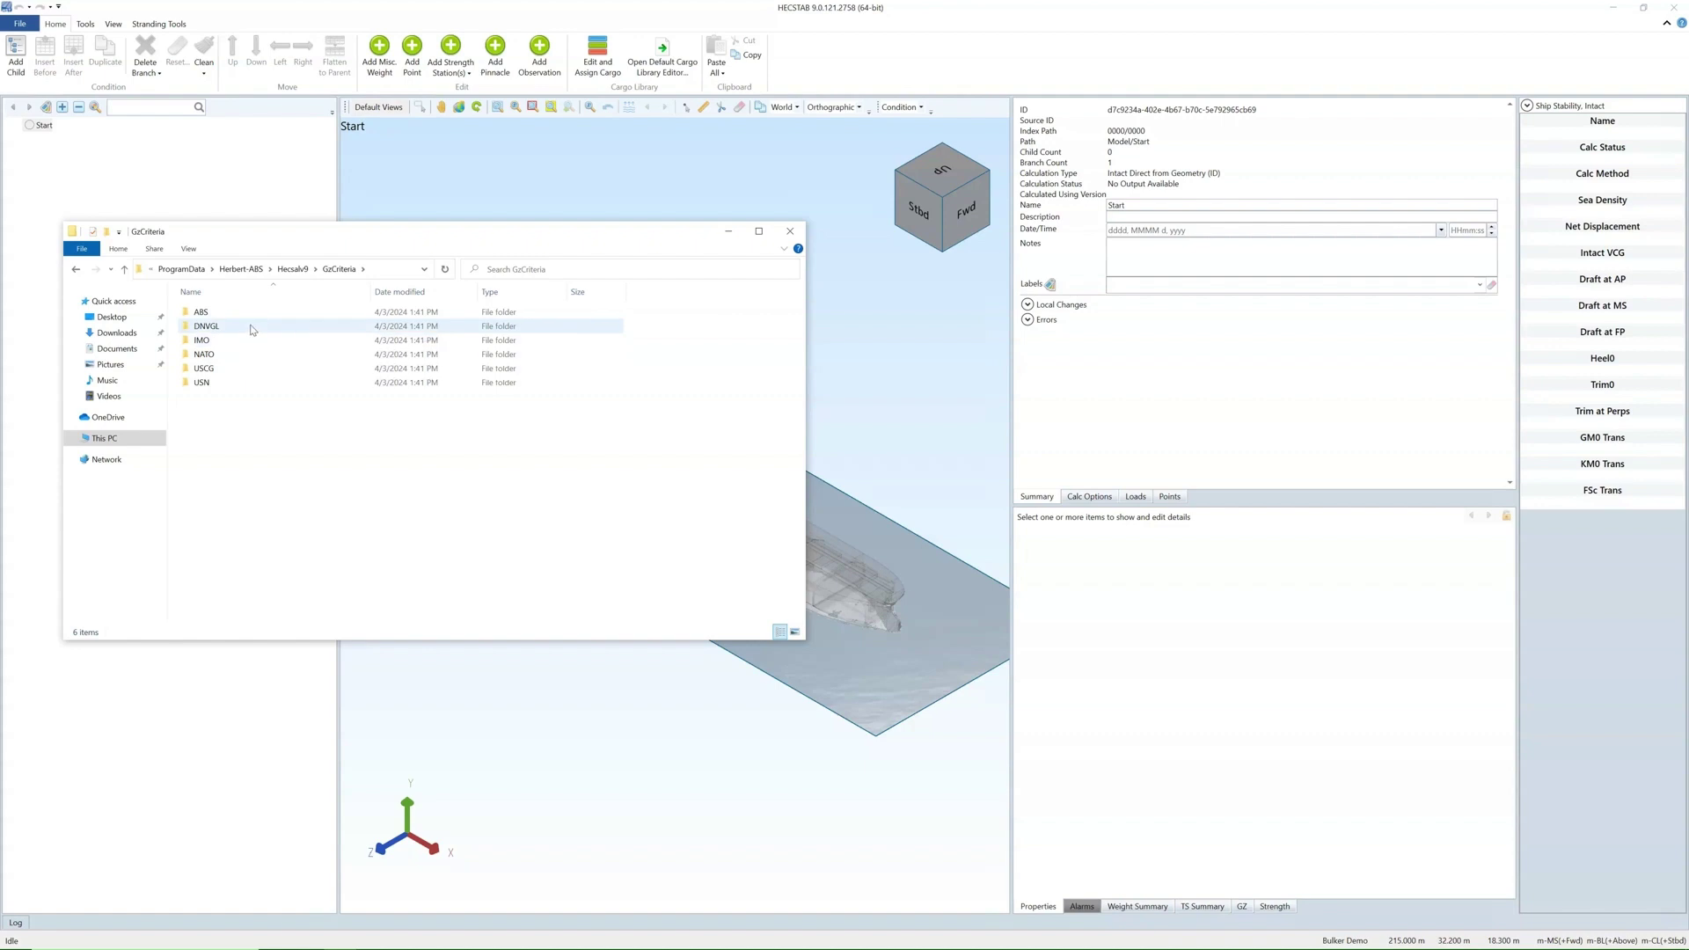
click(285, 270)
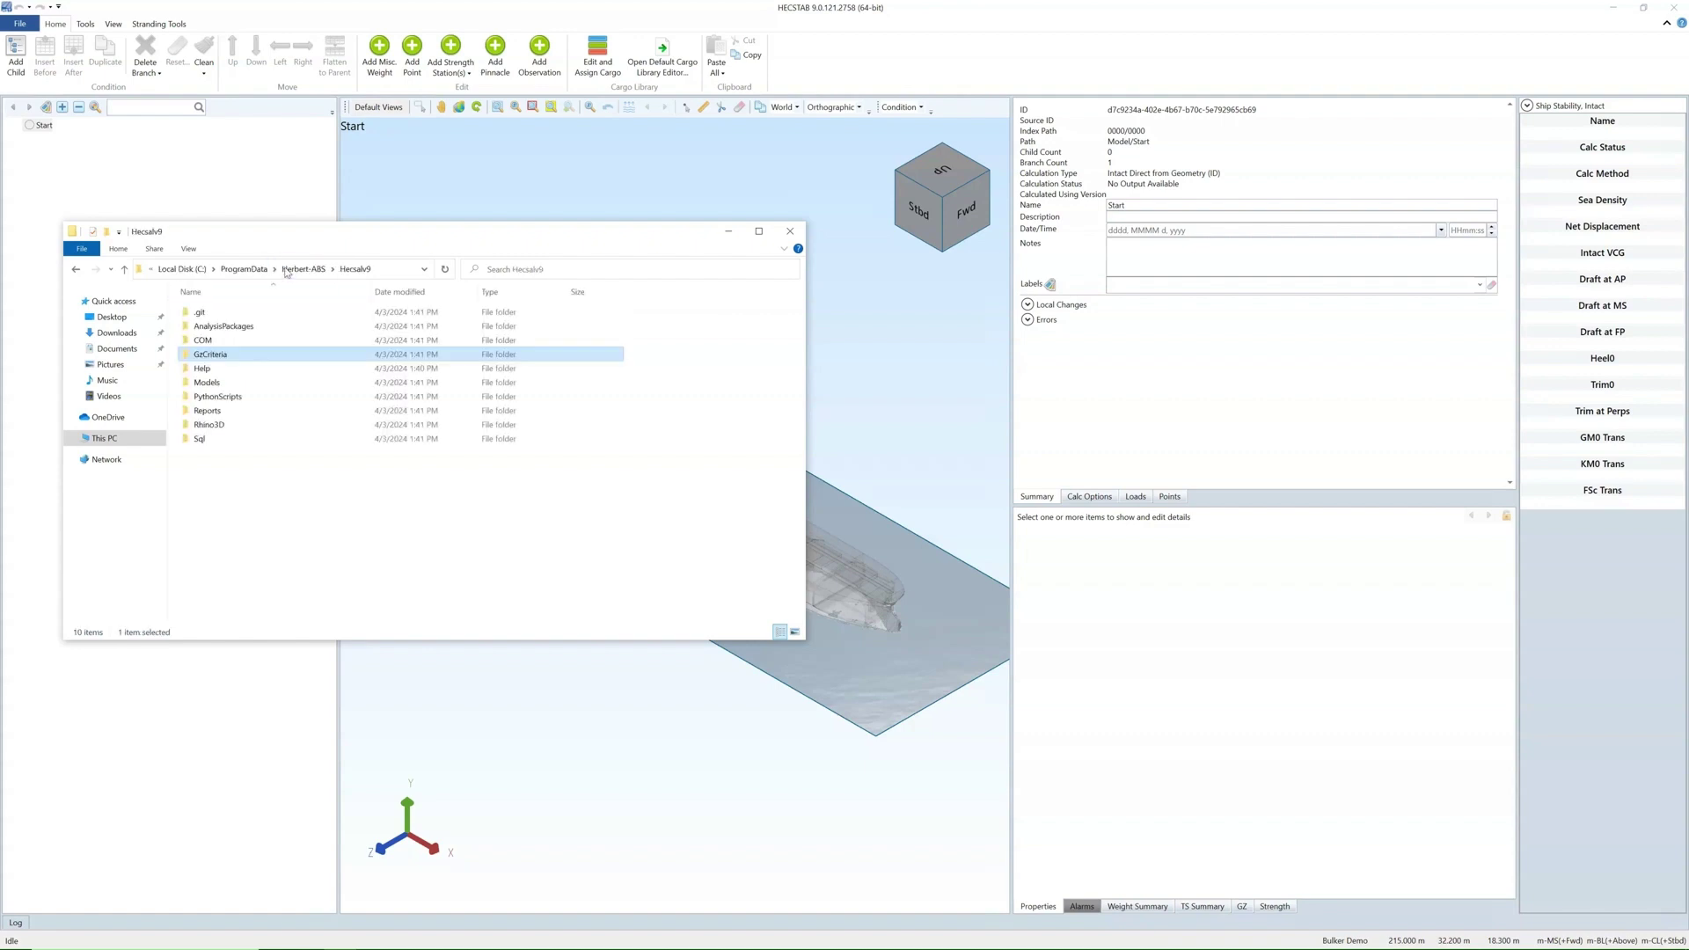
double_click(248, 371)
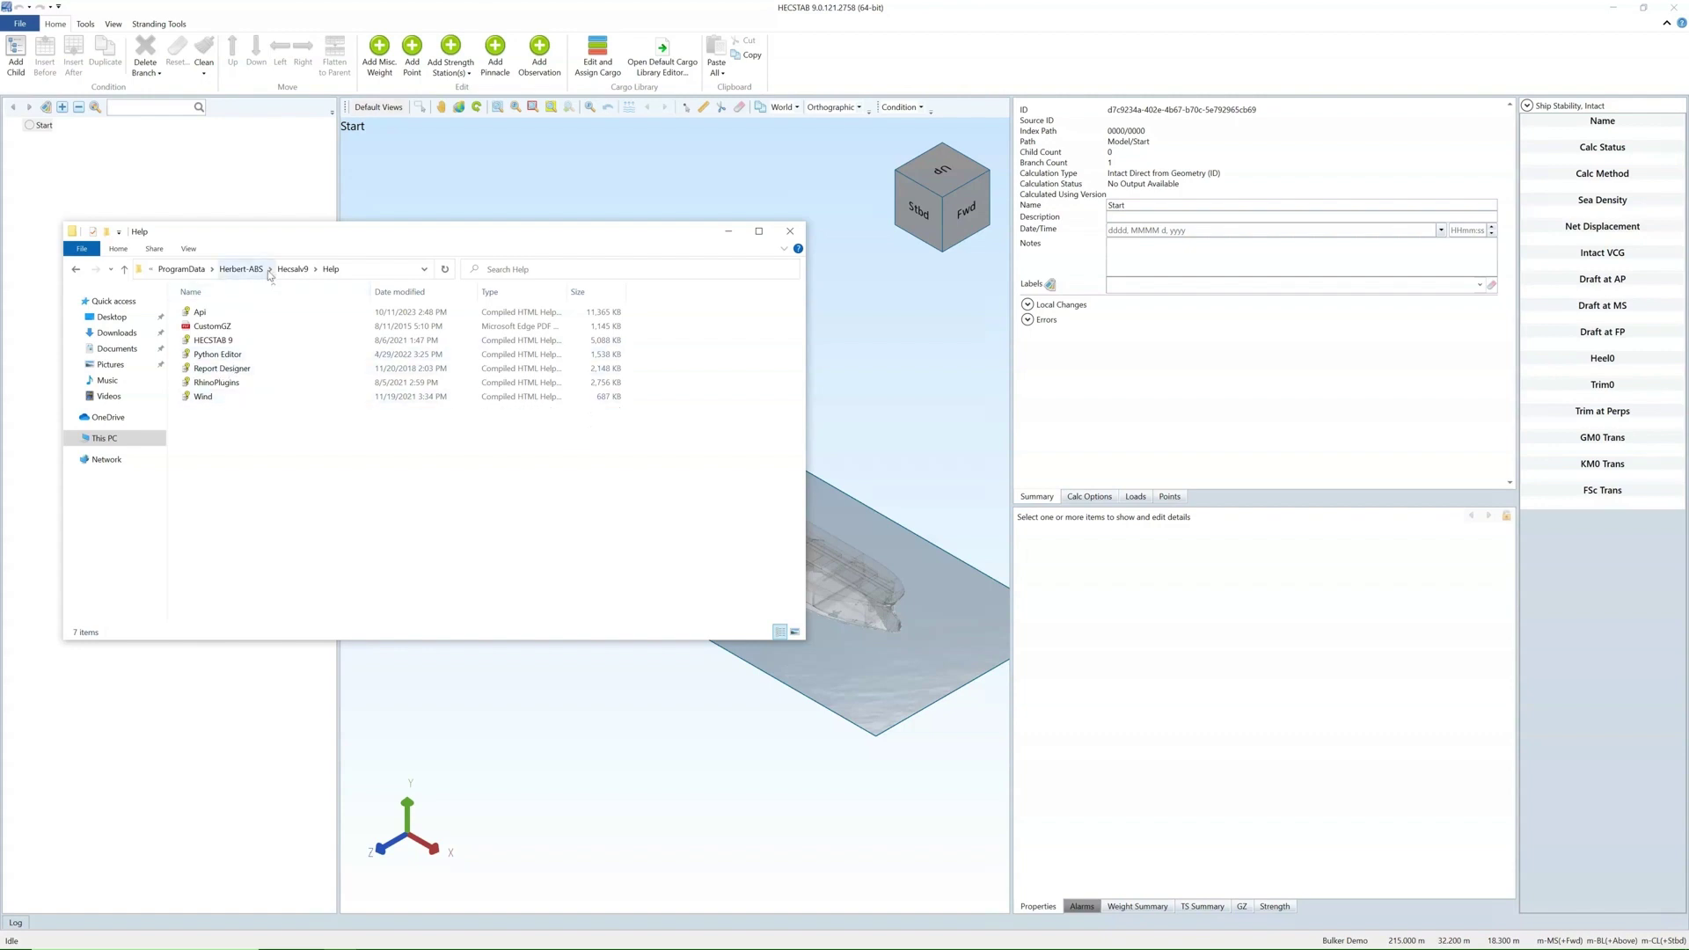
click(293, 270)
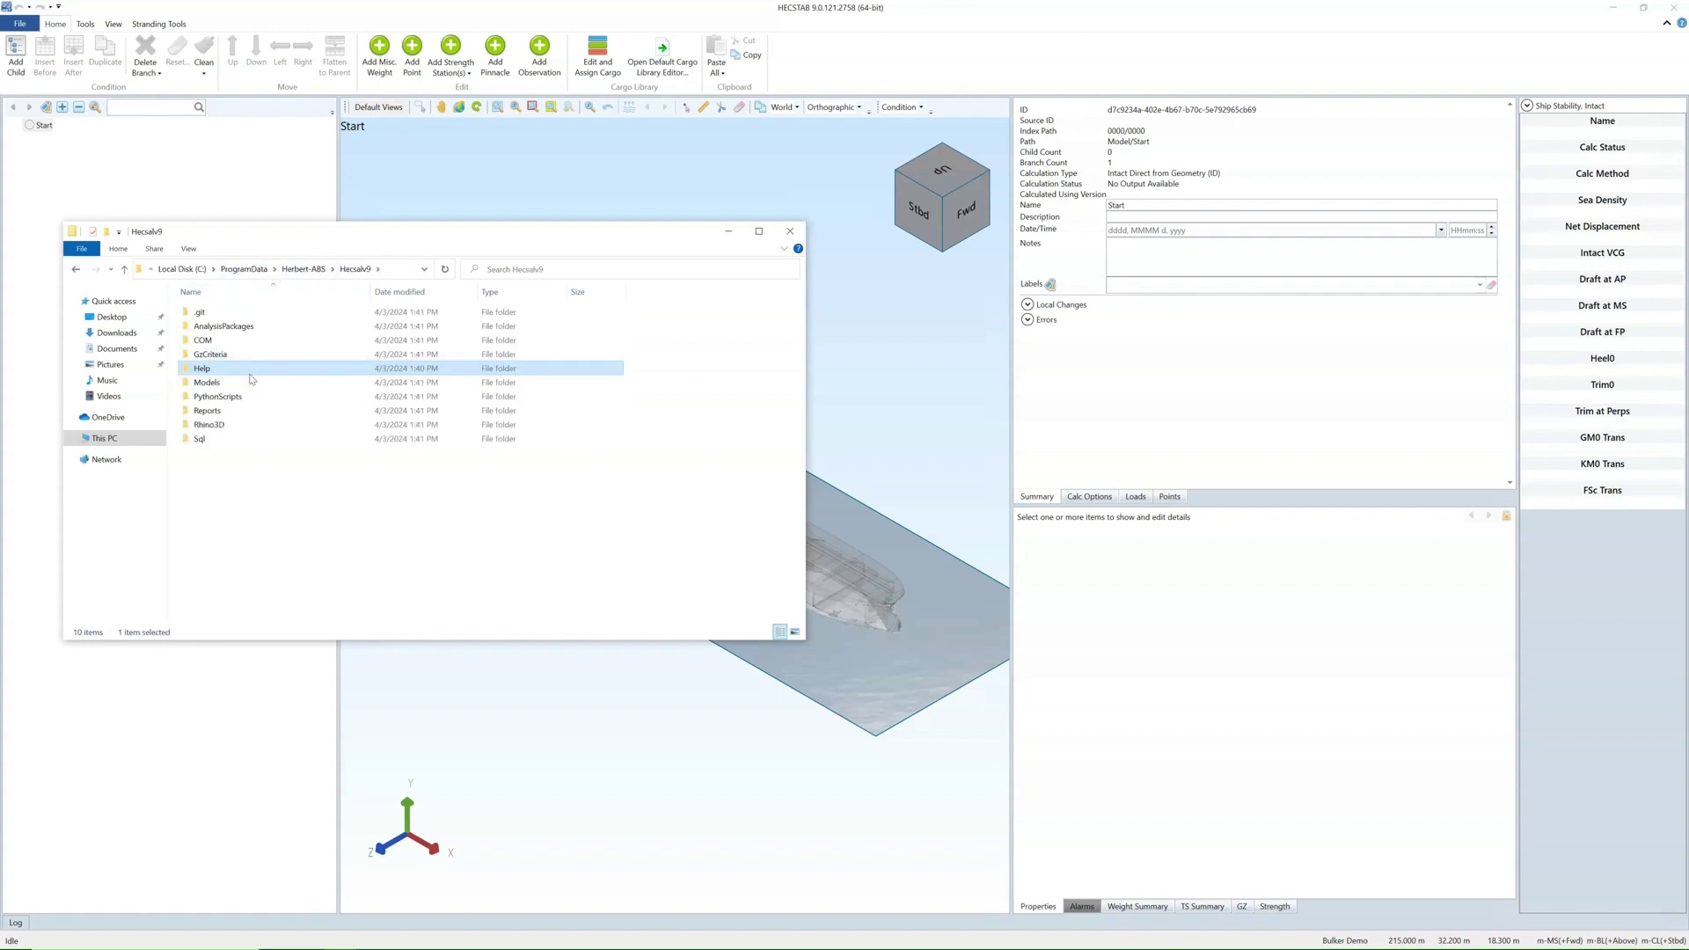
click(248, 385)
Browse the Models and PythonScripts folders, returning to Hecsalv9 after each.
double_click(246, 384)
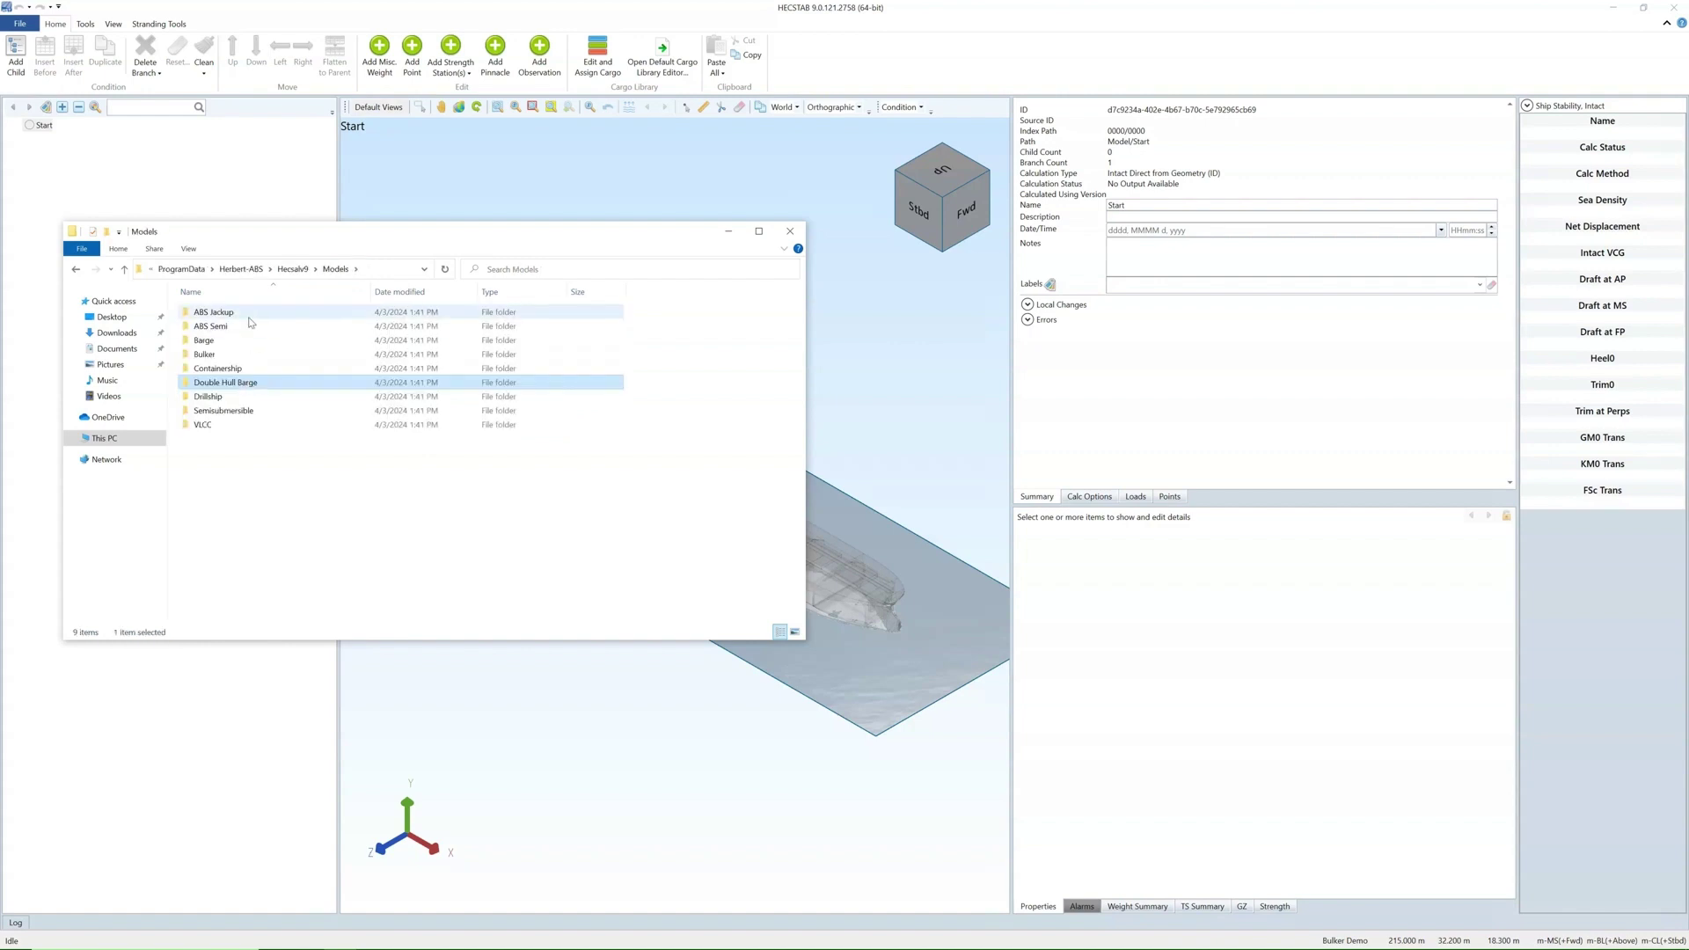
mouse_move(204, 423)
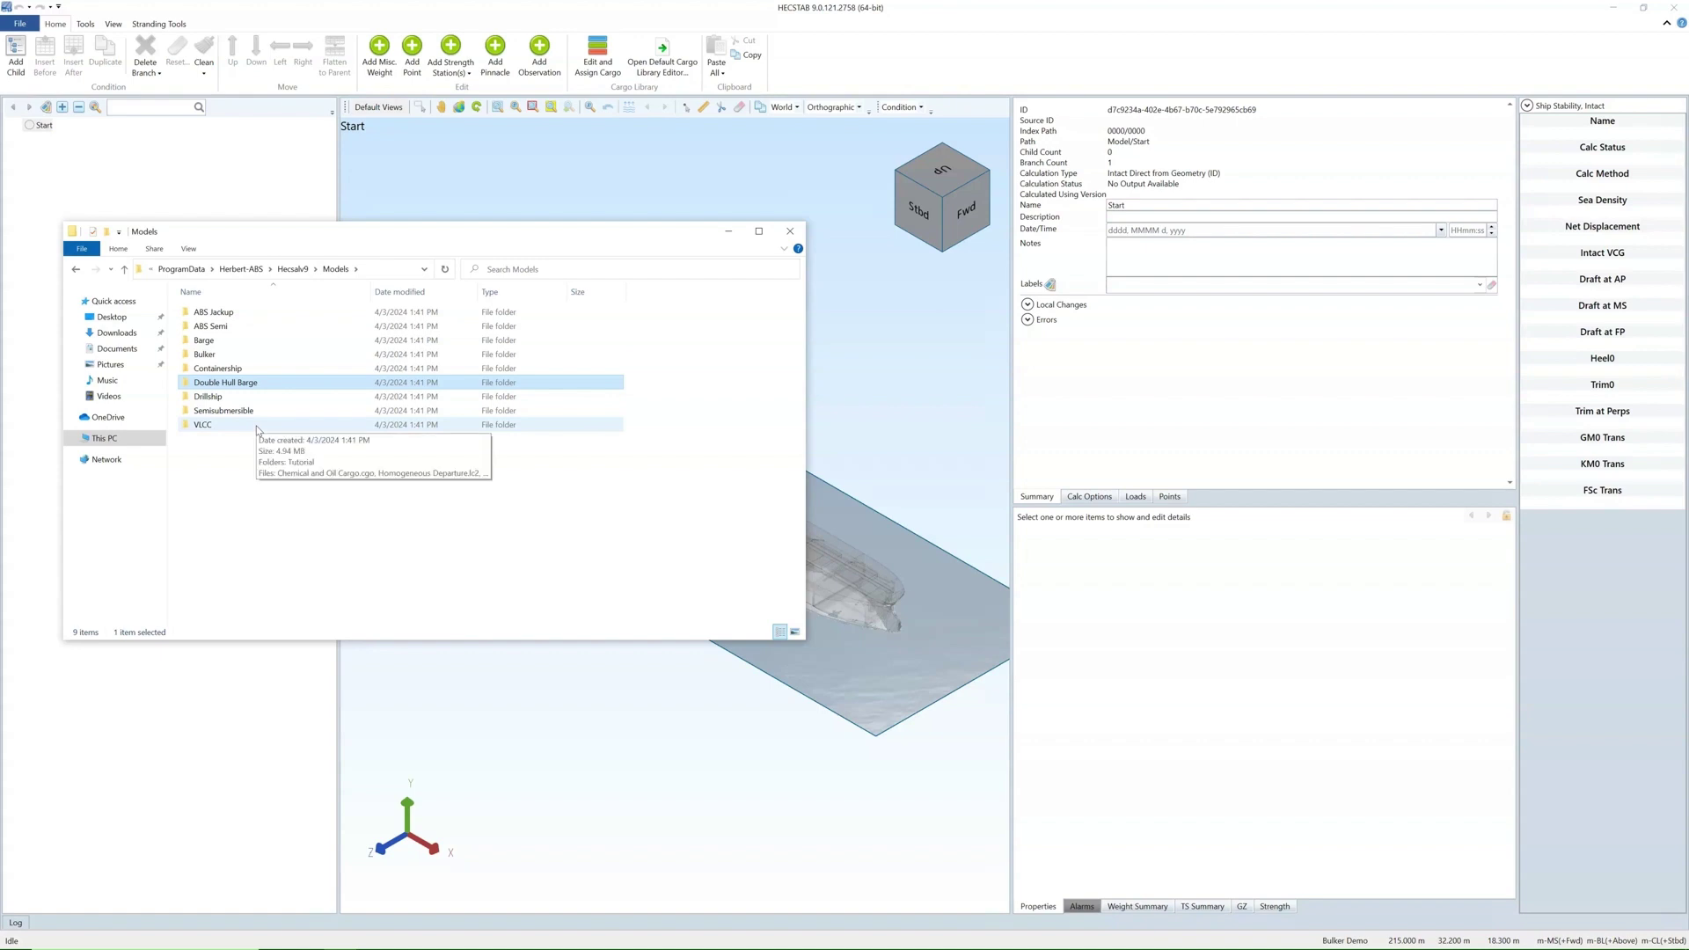
click(293, 270)
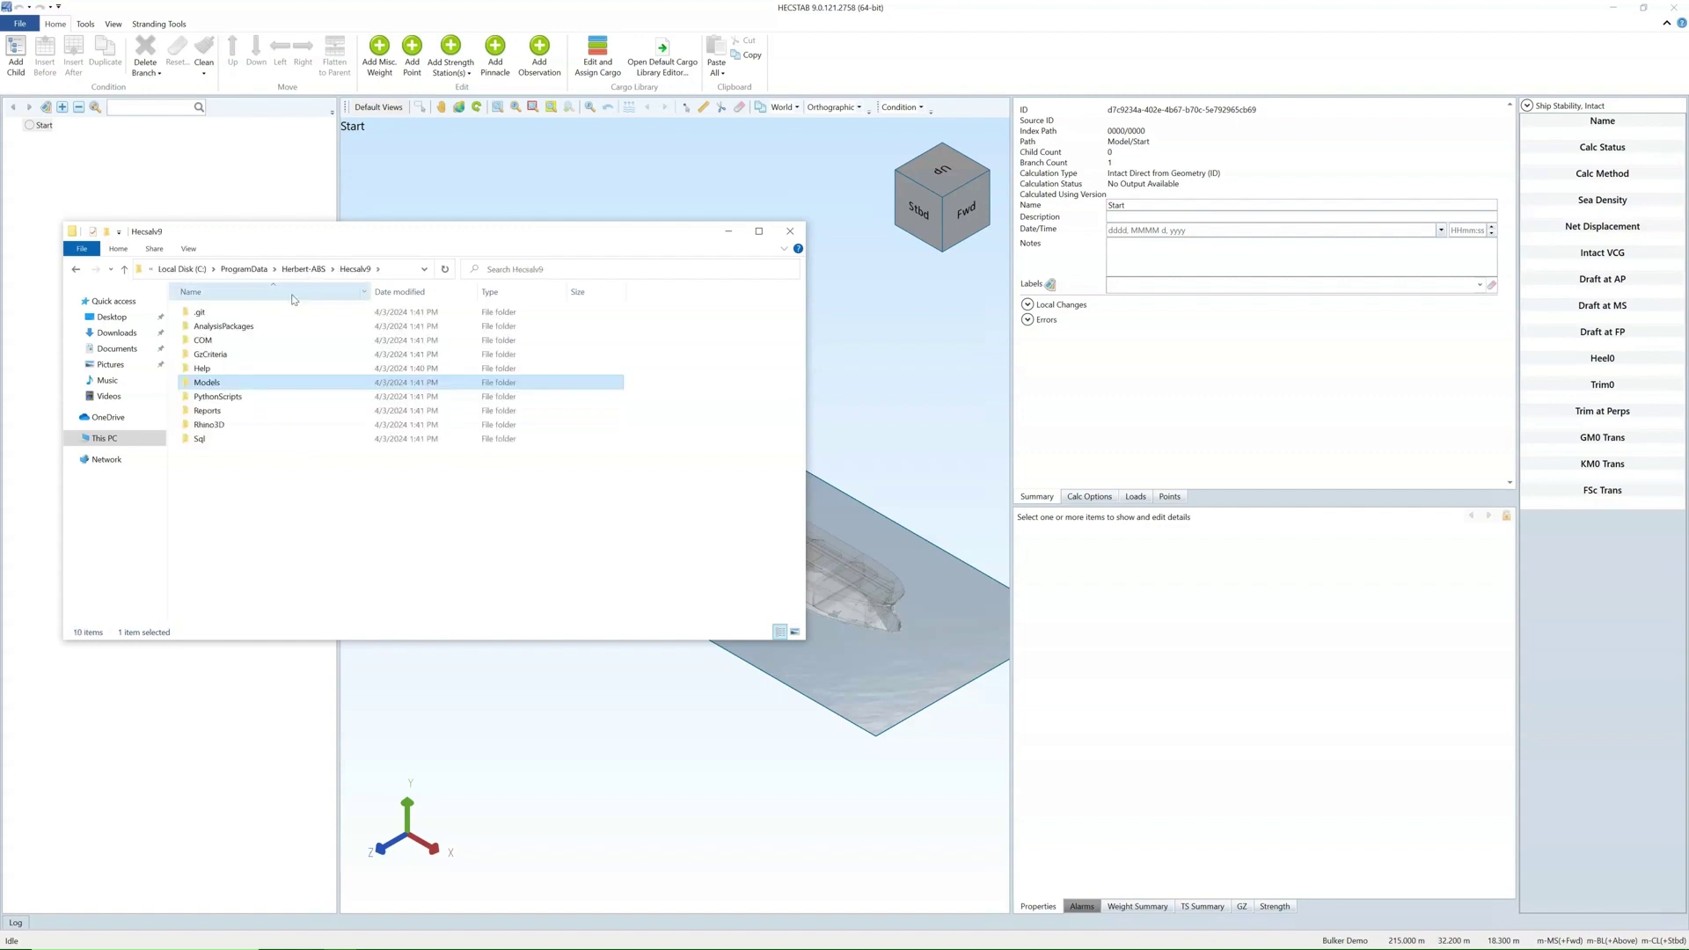
double_click(217, 396)
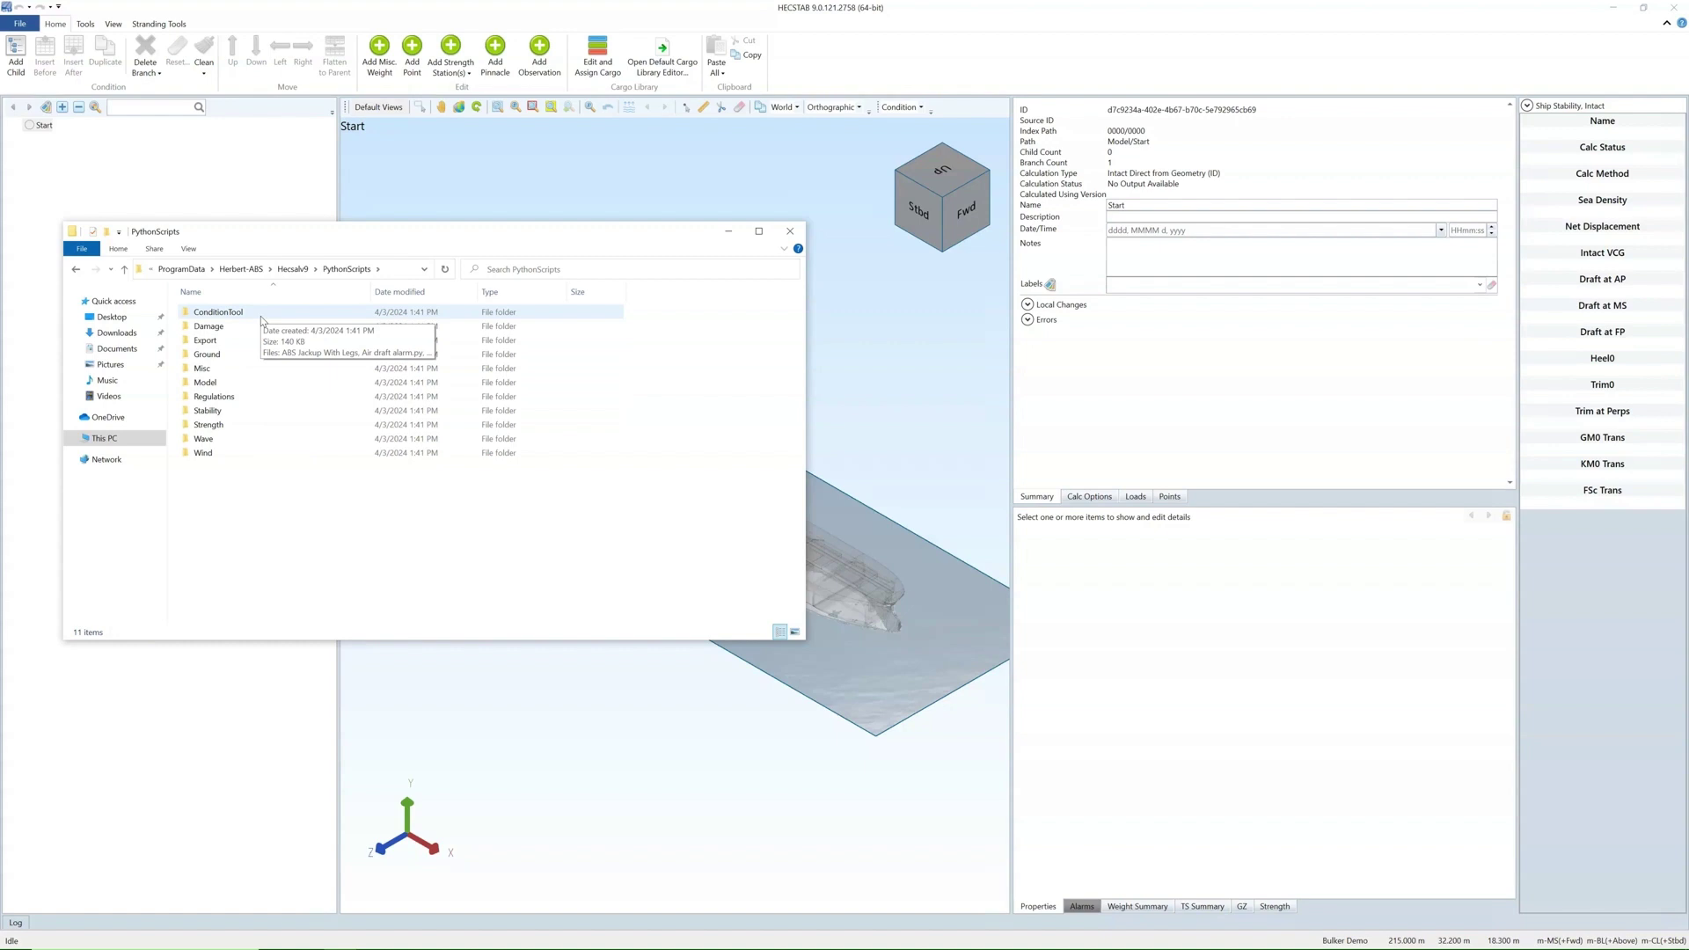
click(296, 272)
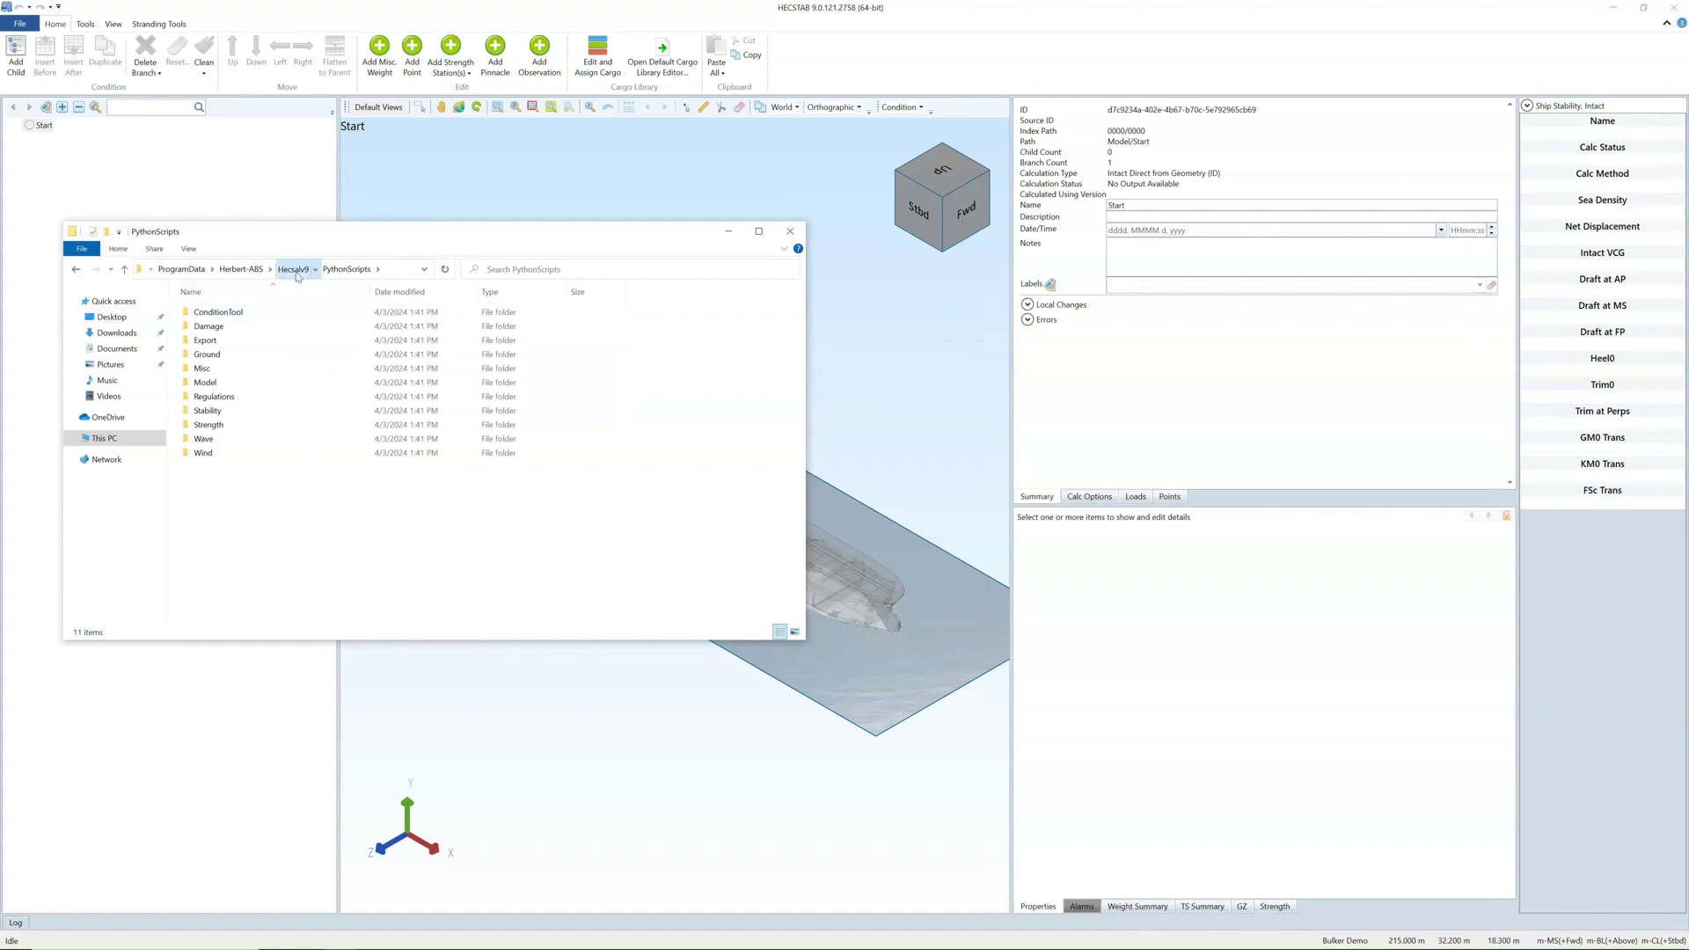
Open the Reports folder, then go back up to Hecsalv9.
click(242, 412)
double_click(242, 412)
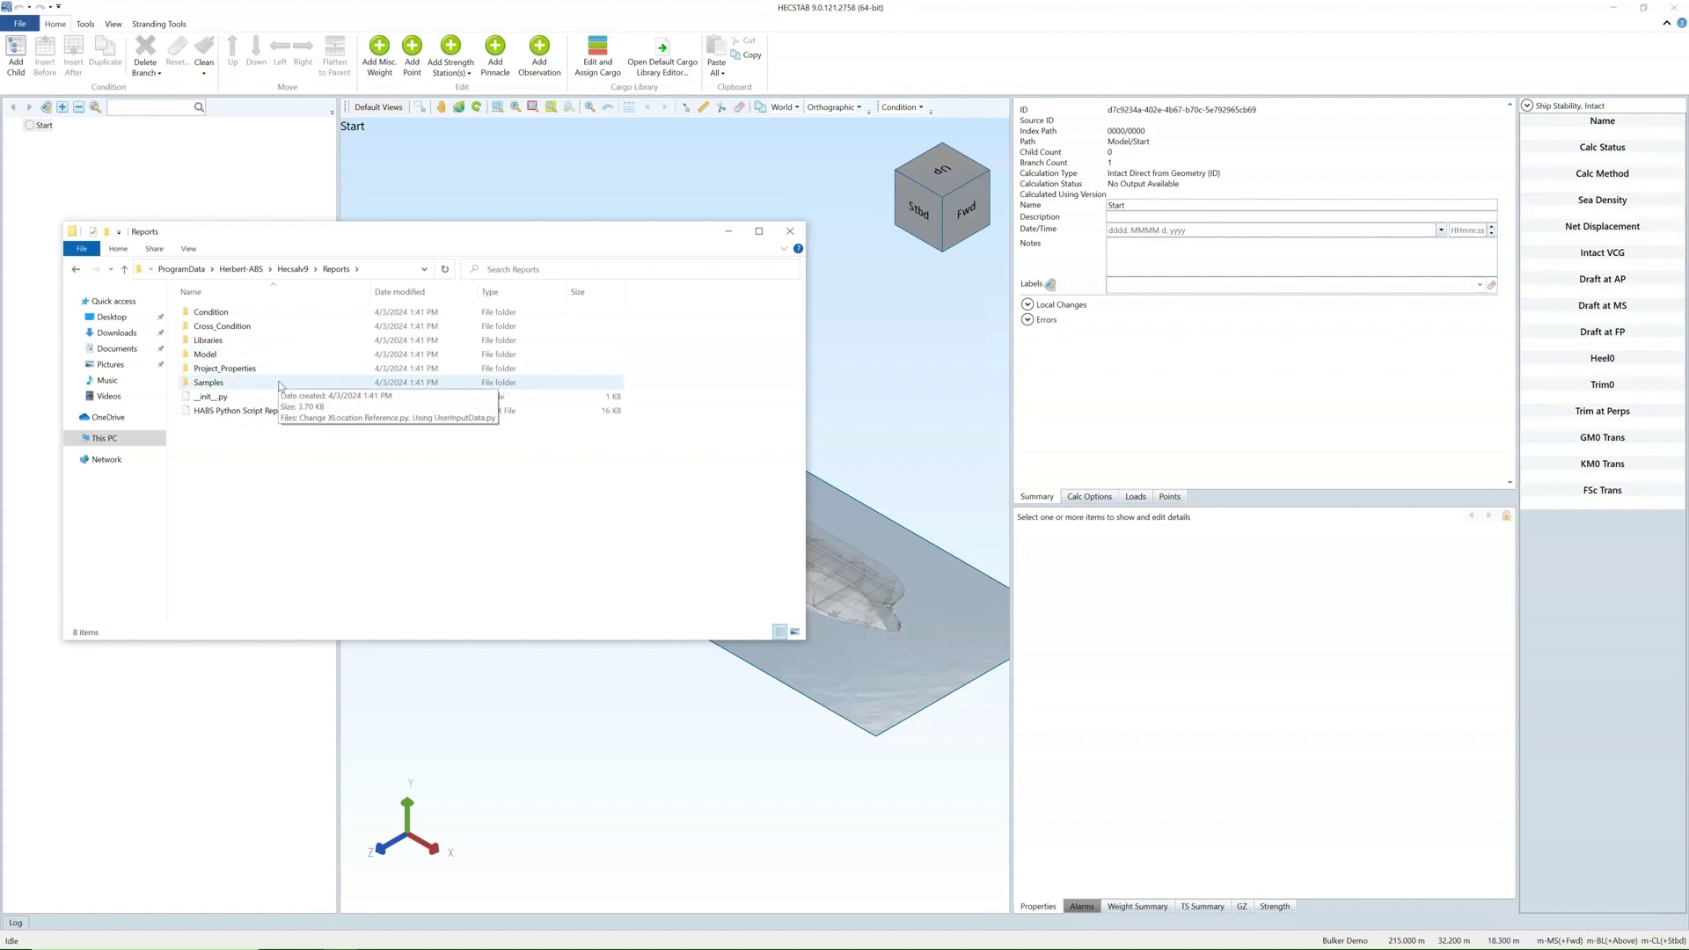
click(293, 270)
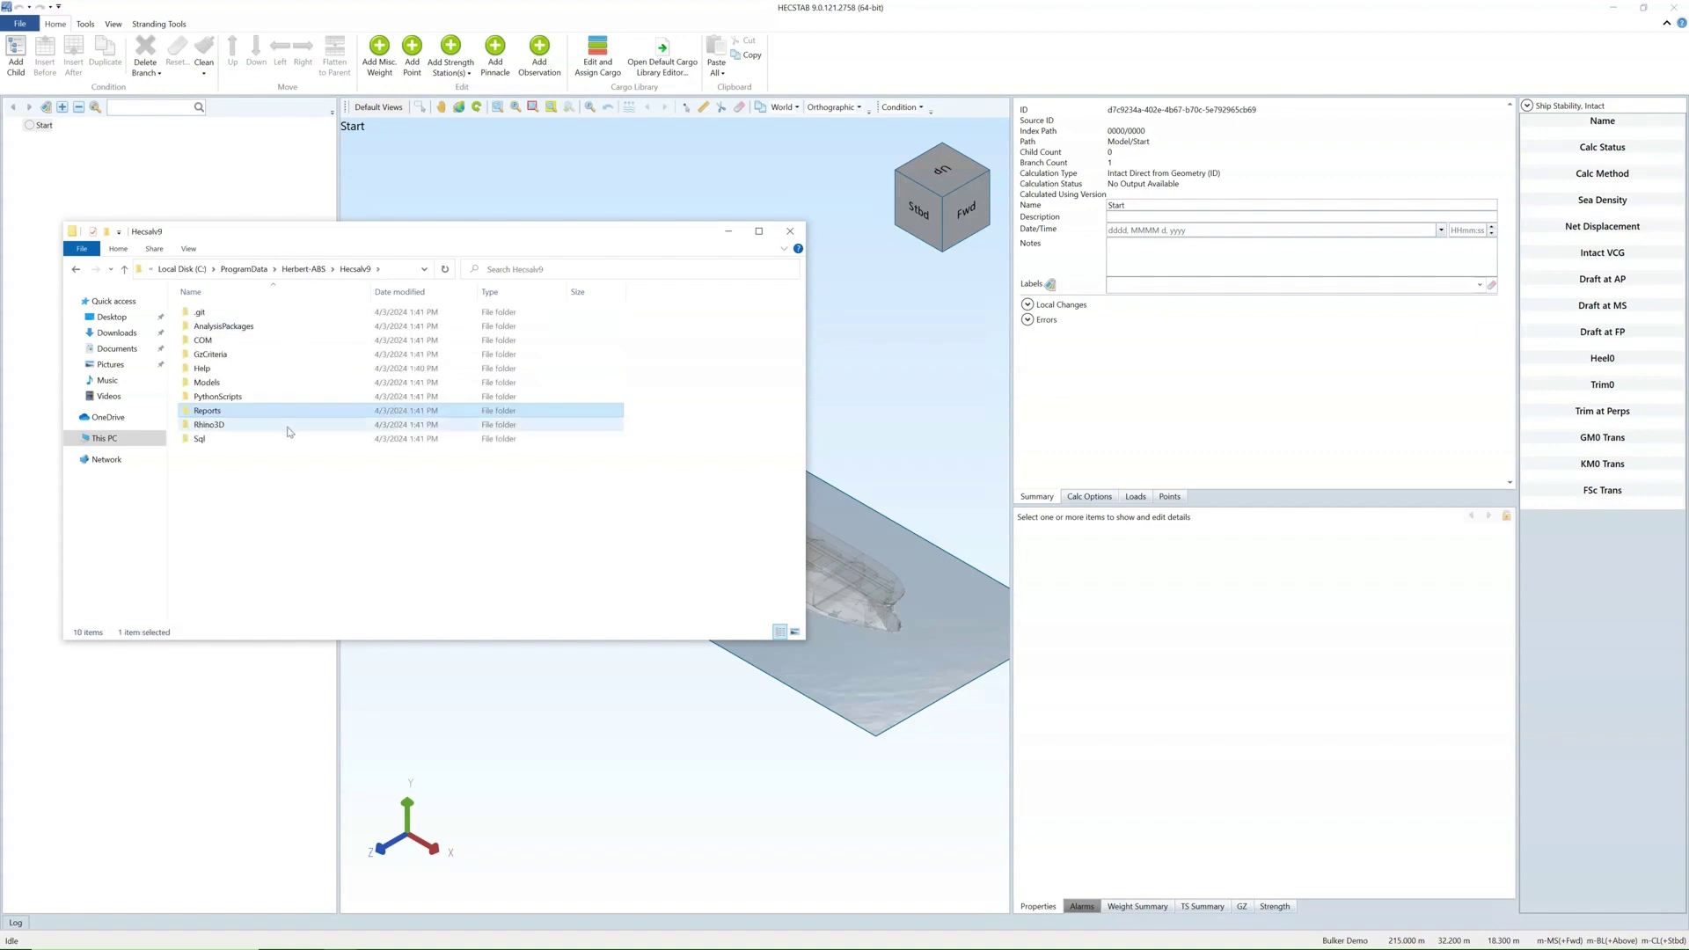
Open Rhino3D from the Hecsalv9 file list.
double_click(287, 426)
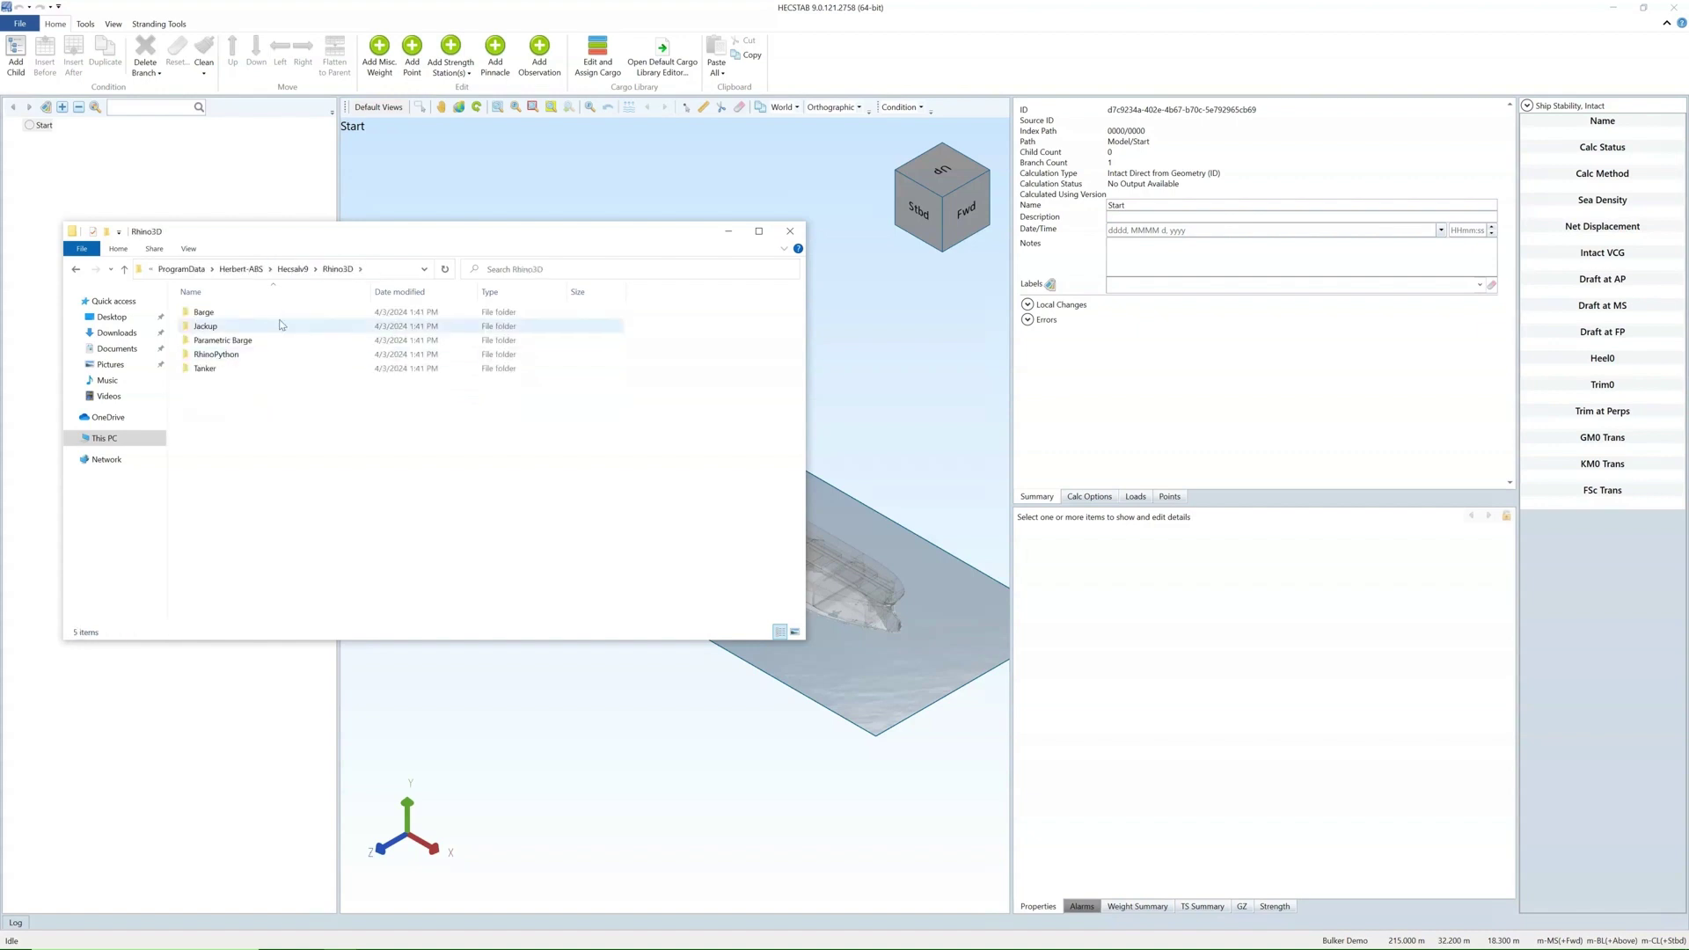